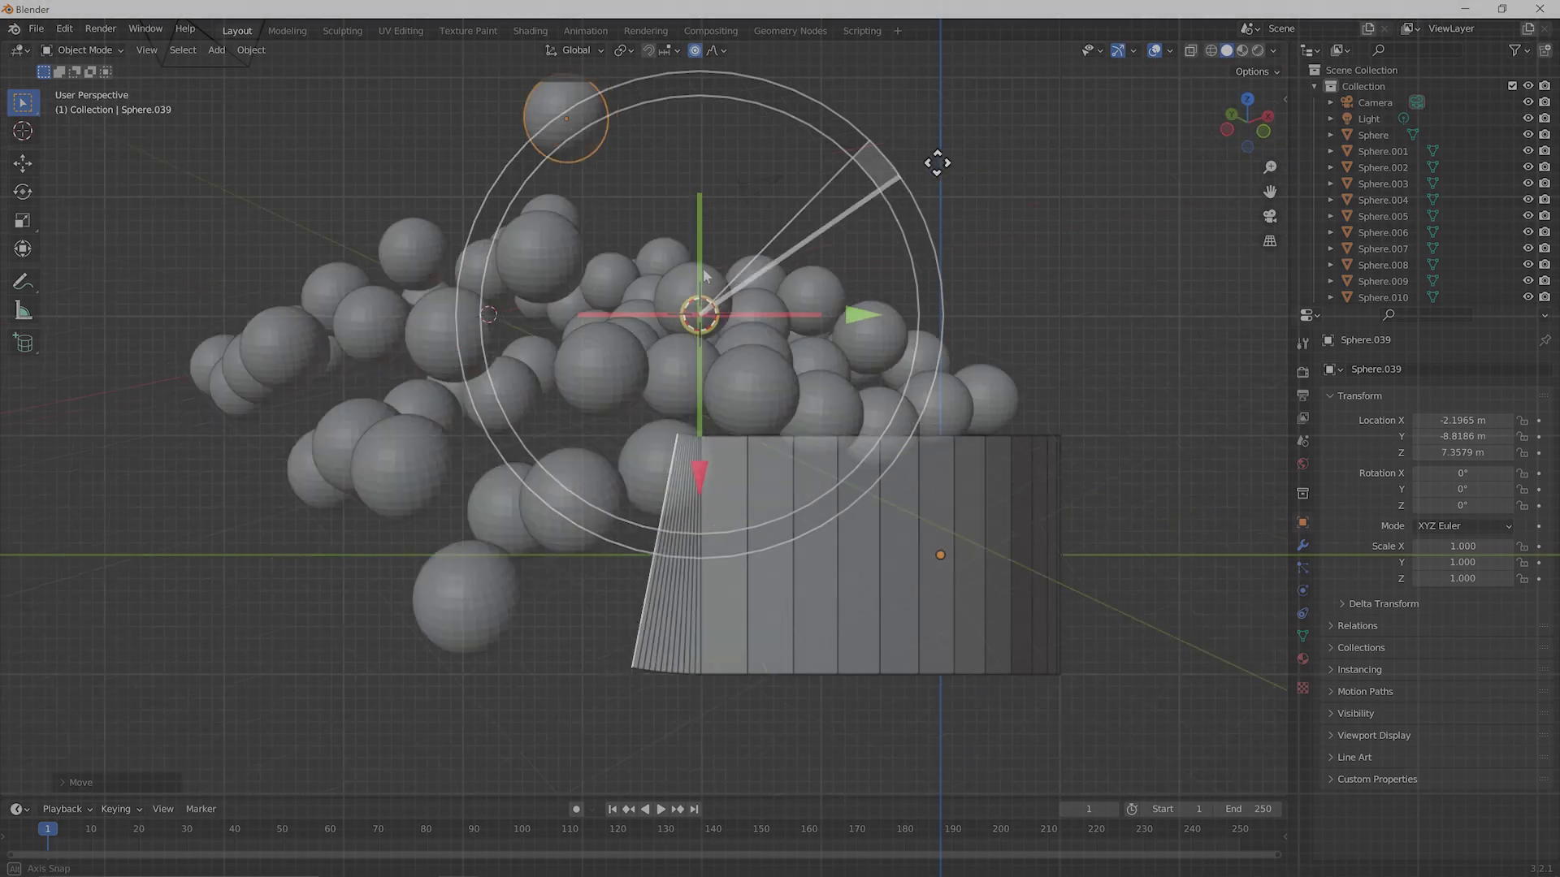
drag(940, 160, 950, 373)
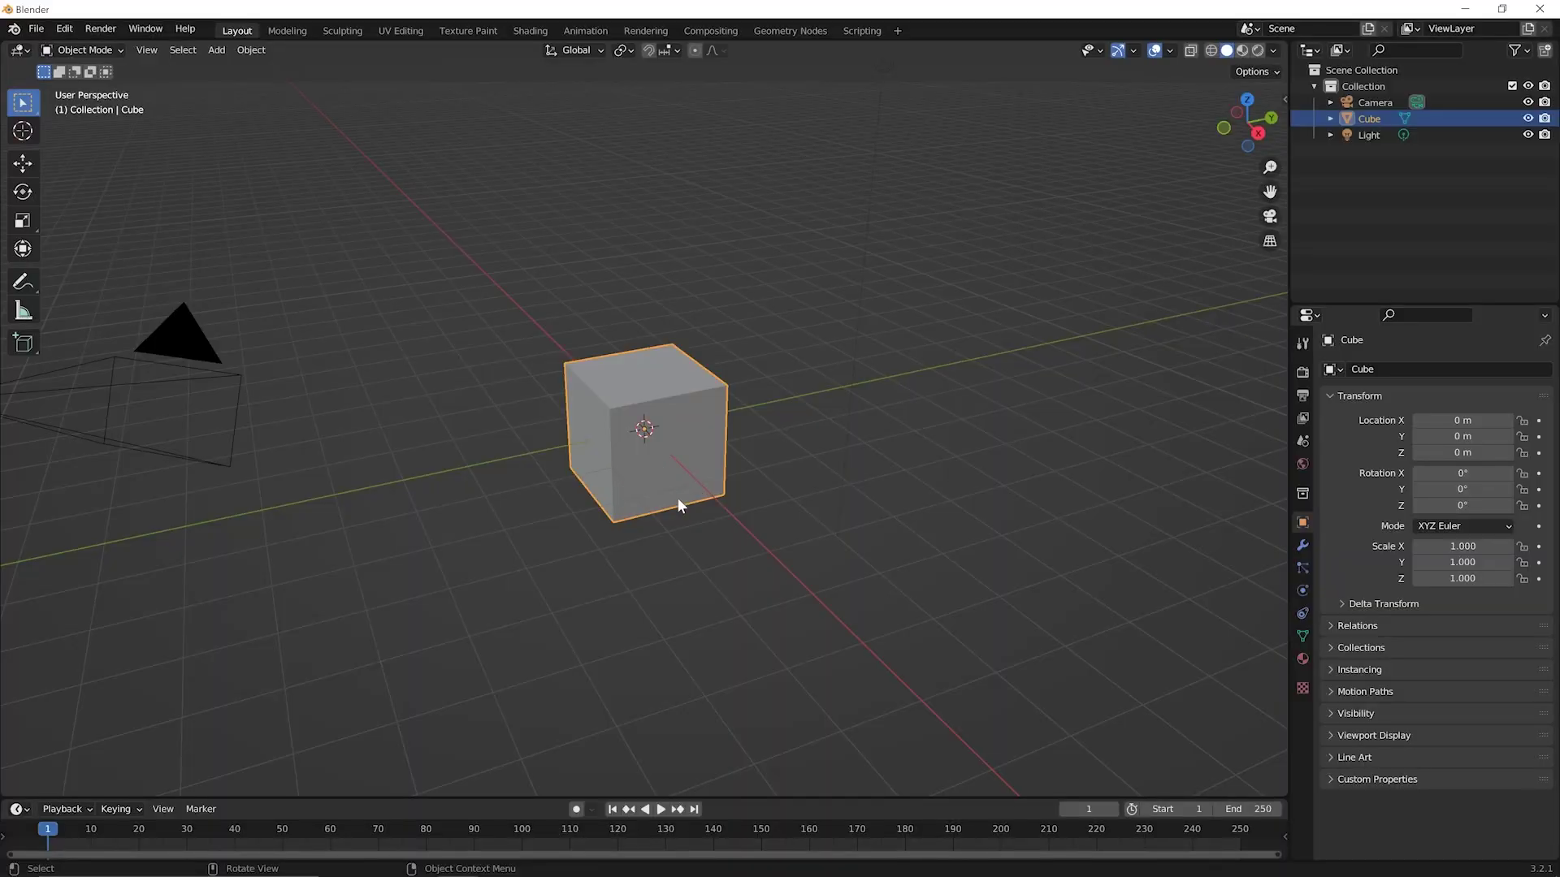
- Zoom the view in and out on the default cube to examine it up close and from far away
scroll(655, 471, up, 6)
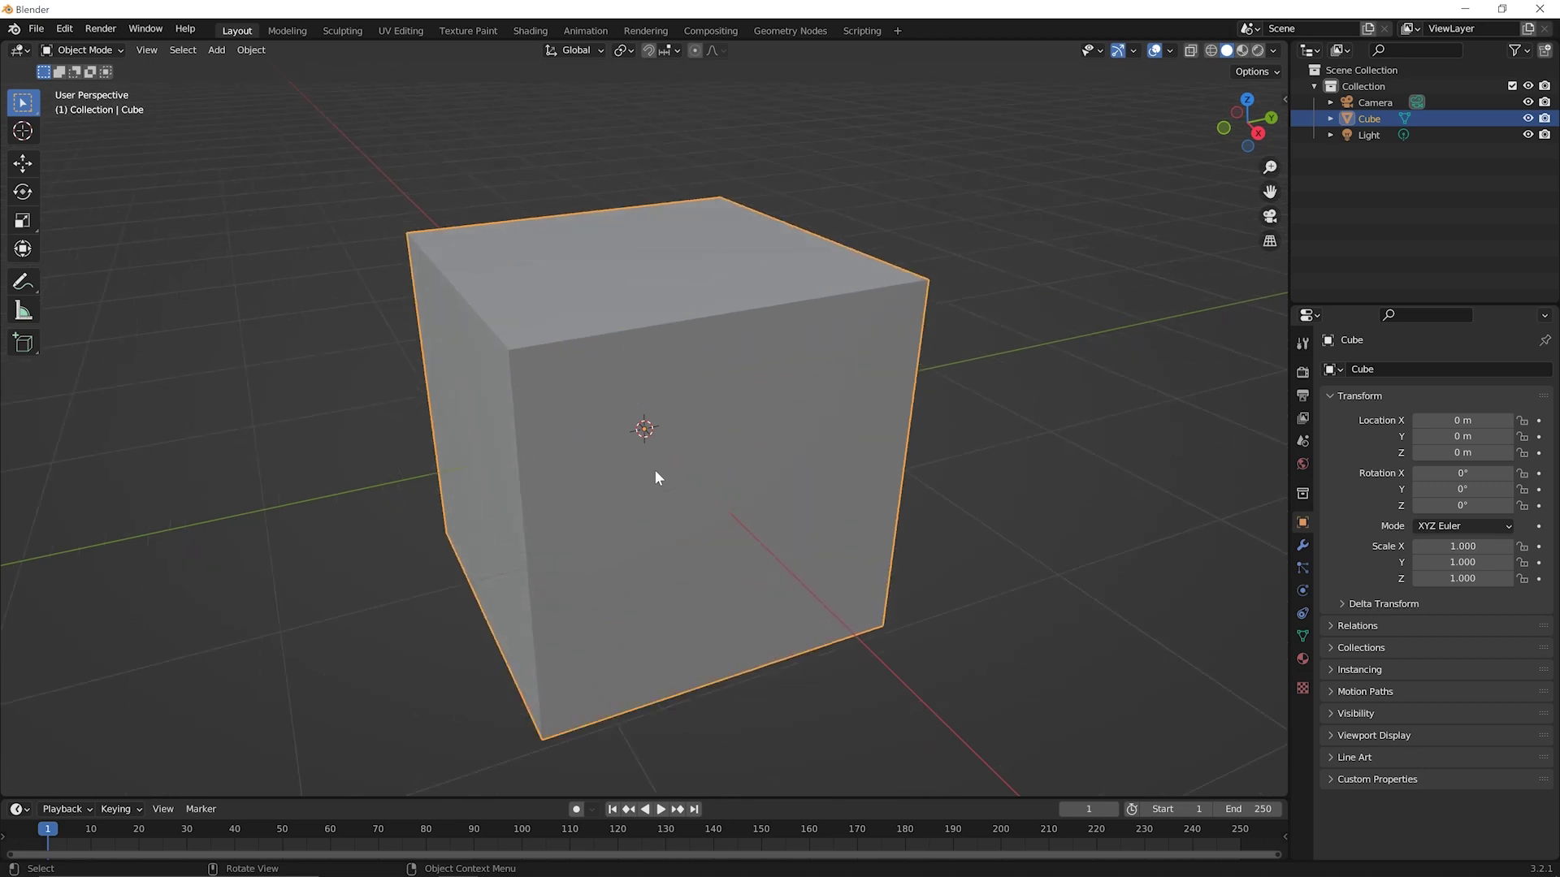
scroll(654, 470, down, 8)
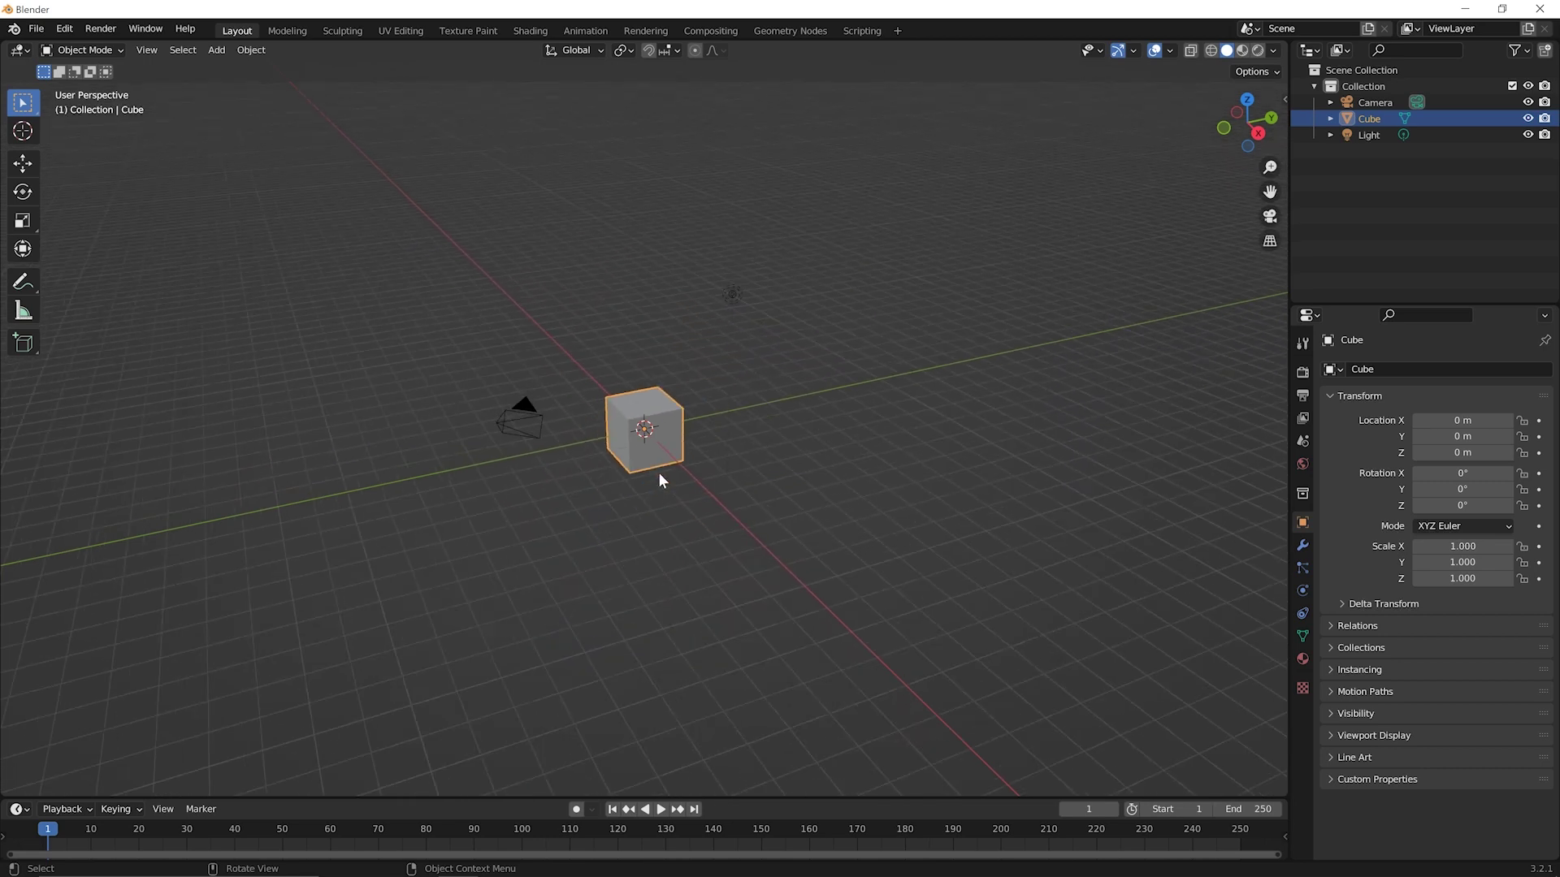
scroll(662, 481, up, 5)
scroll(662, 481, down, 6)
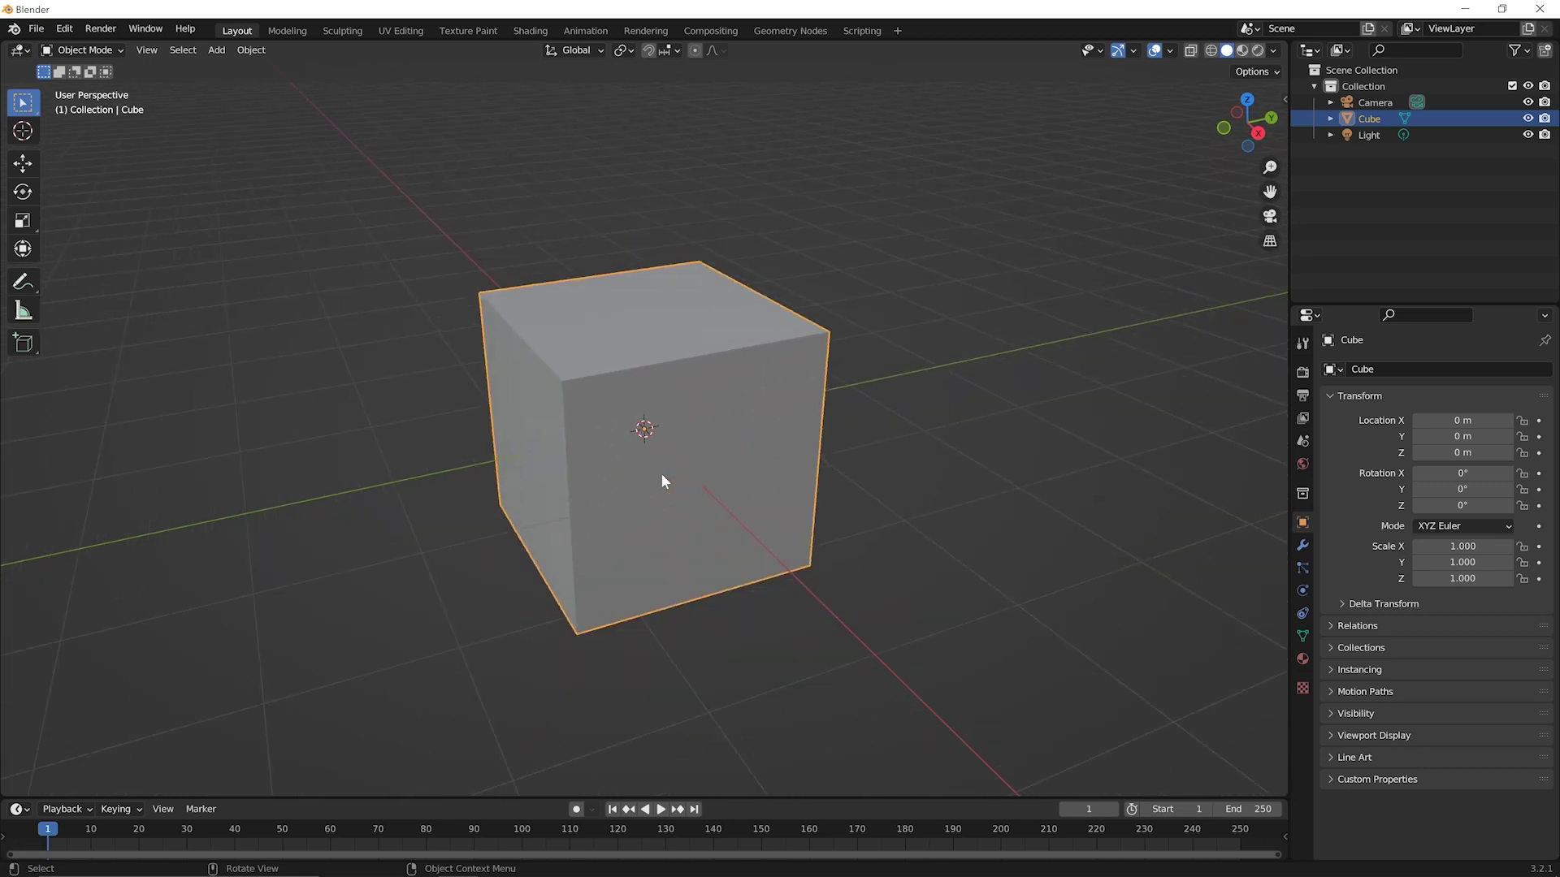
scroll(663, 478, up, 5)
scroll(663, 480, down, 6)
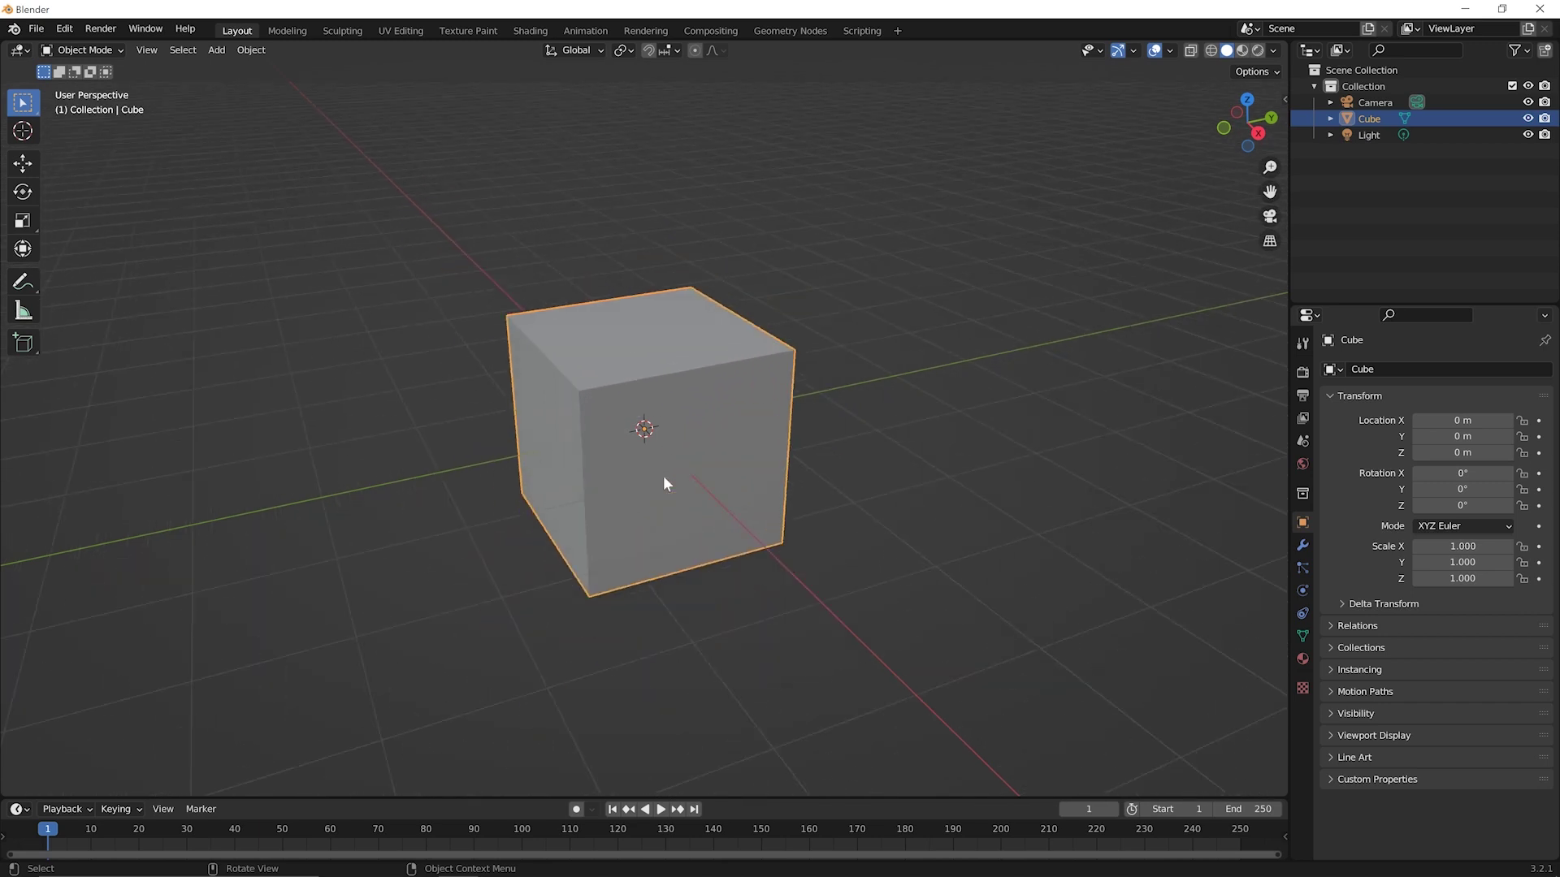
scroll(662, 479, up, 5)
scroll(663, 479, down, 6)
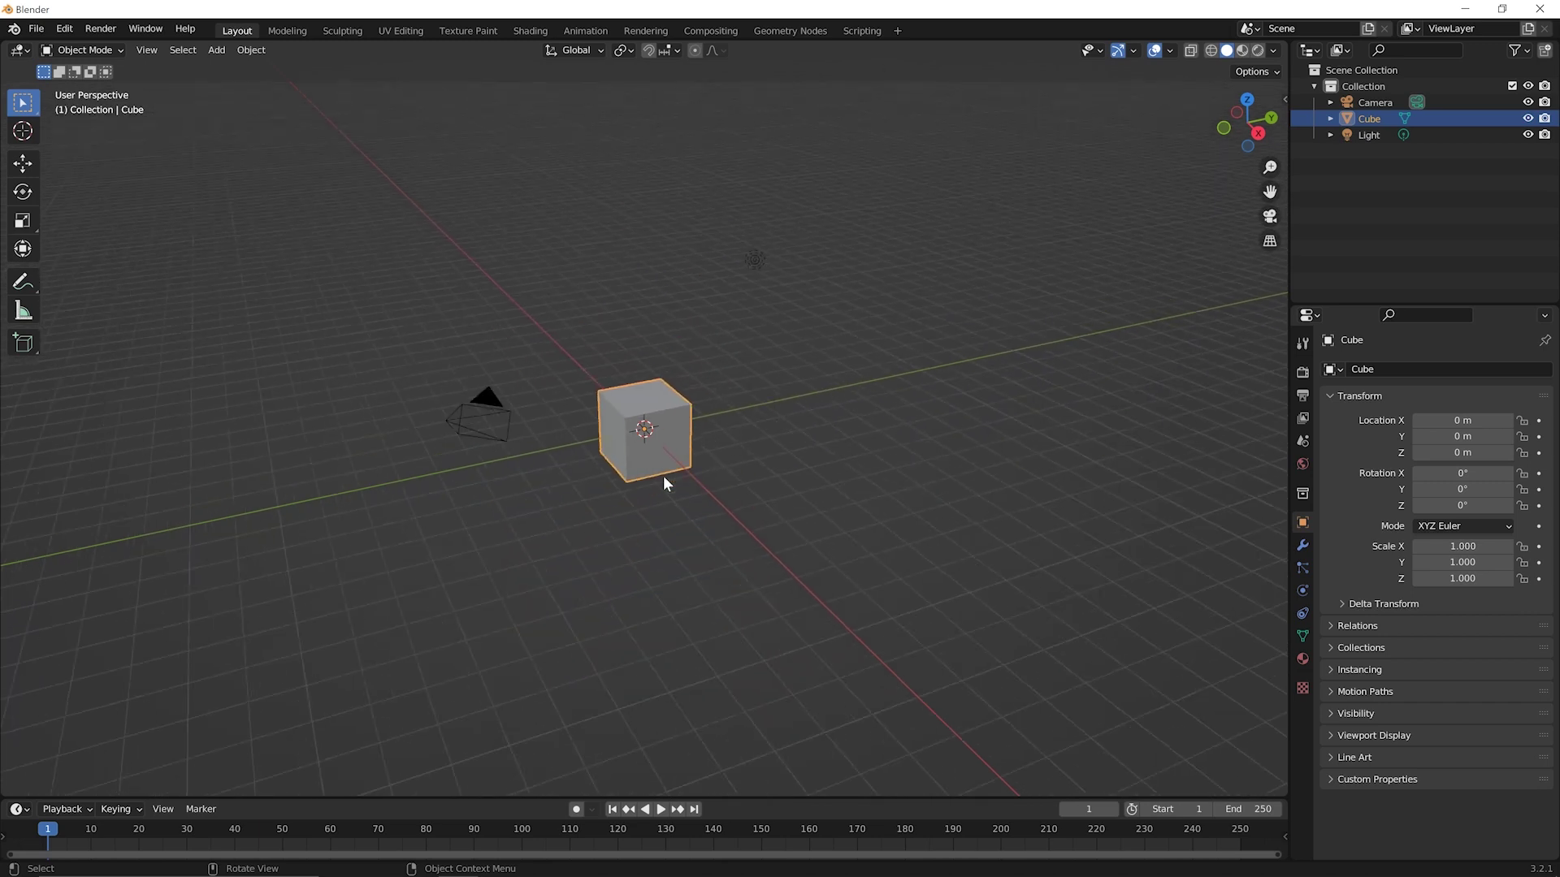
scroll(663, 477, up, 5)
scroll(663, 477, down, 5)
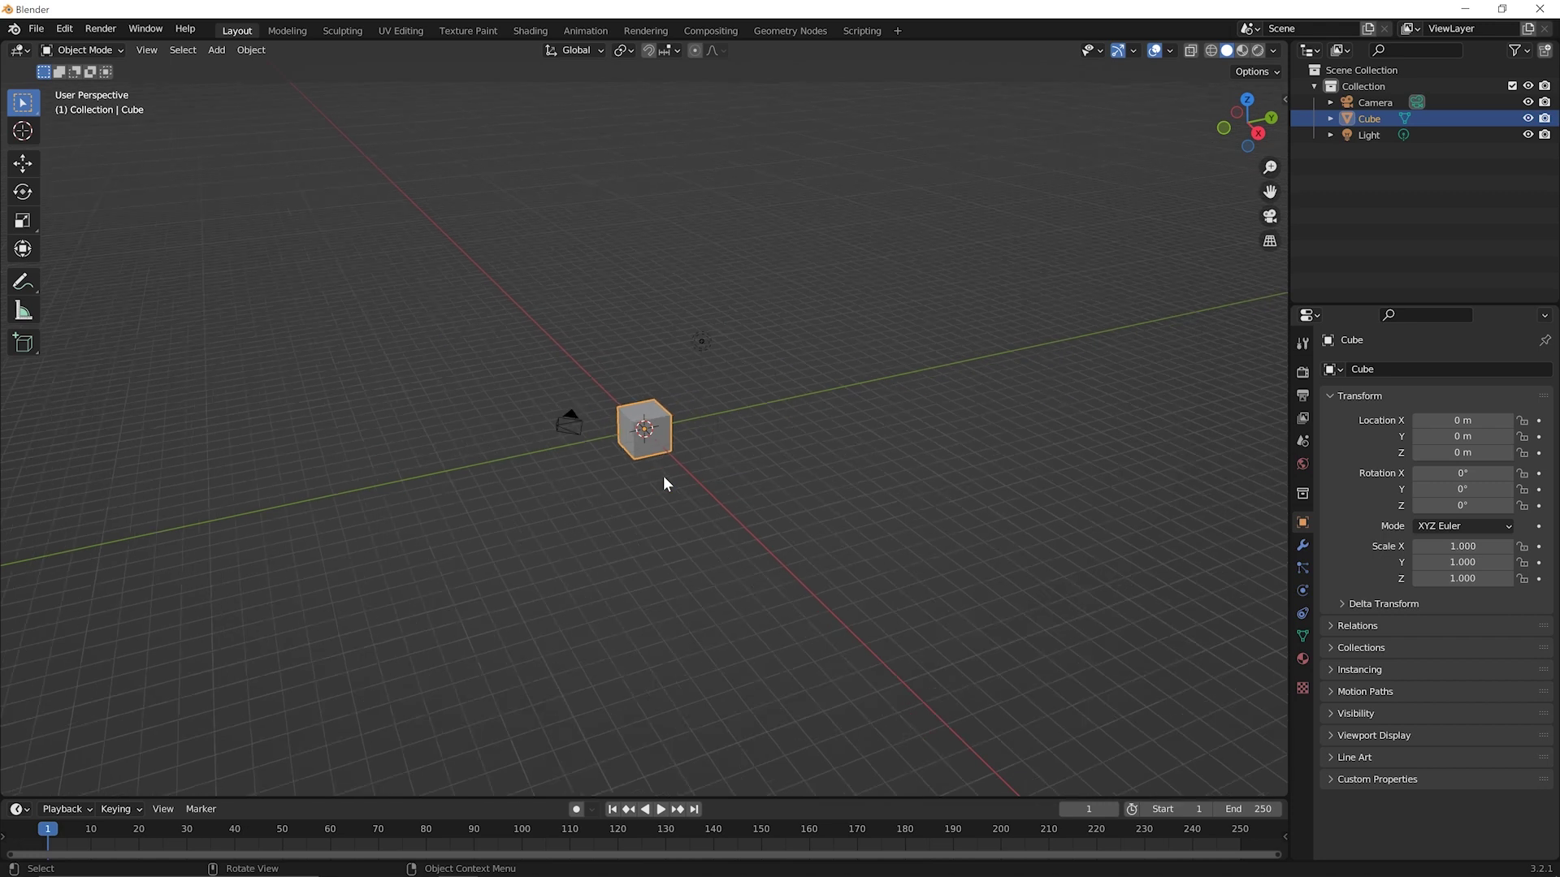
scroll(663, 478, up, 5)
scroll(664, 477, down, 4)
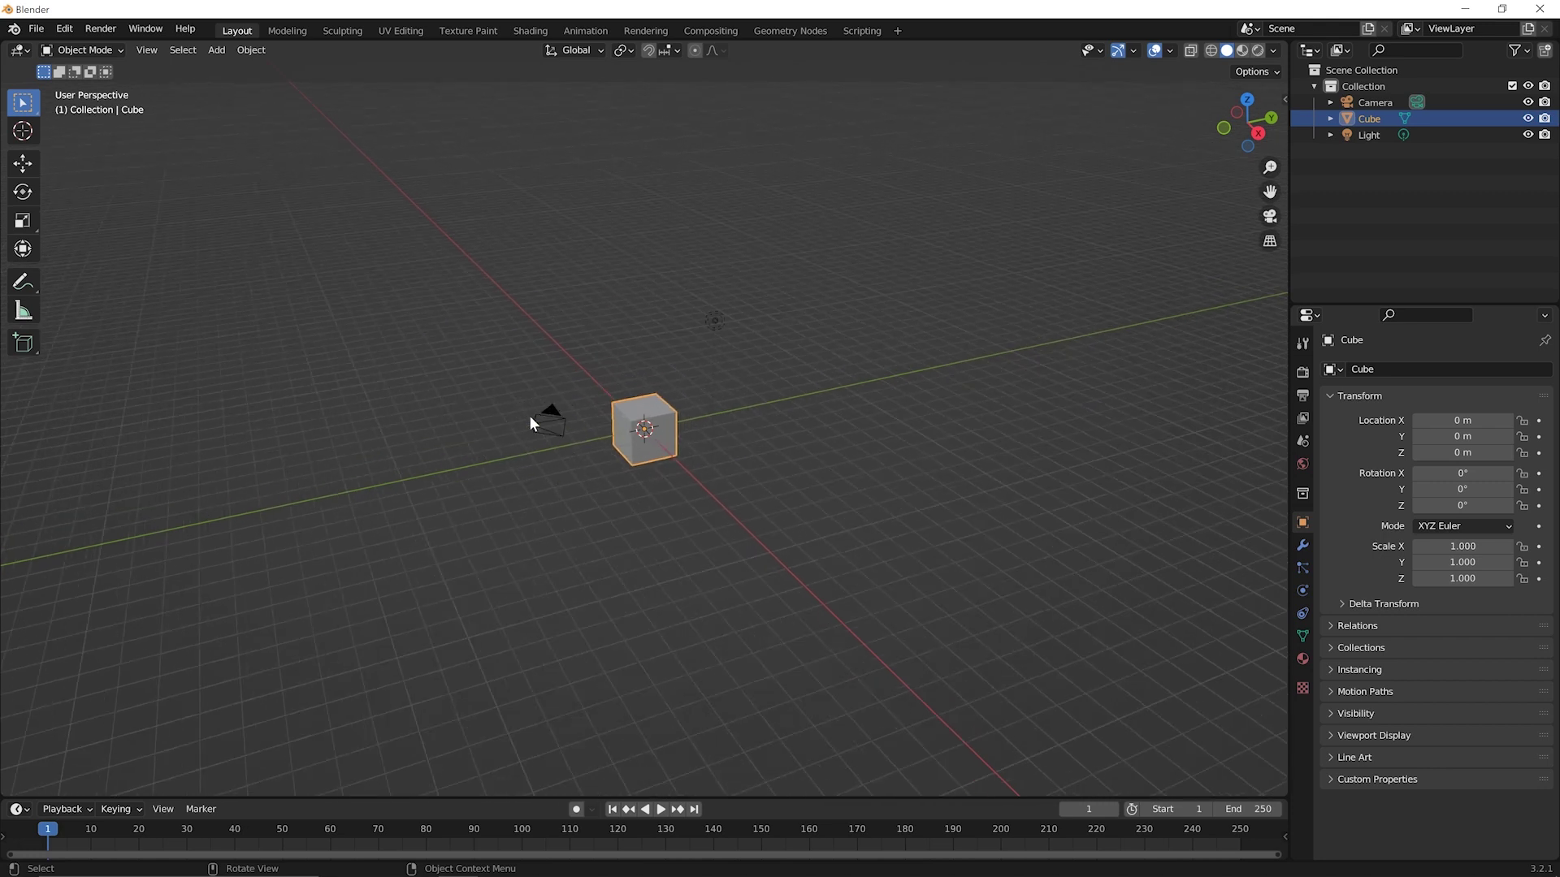
- Orbit the view around the default cube and vary the zoom to examine its sides from different angles
middle_drag(529, 416, 724, 297)
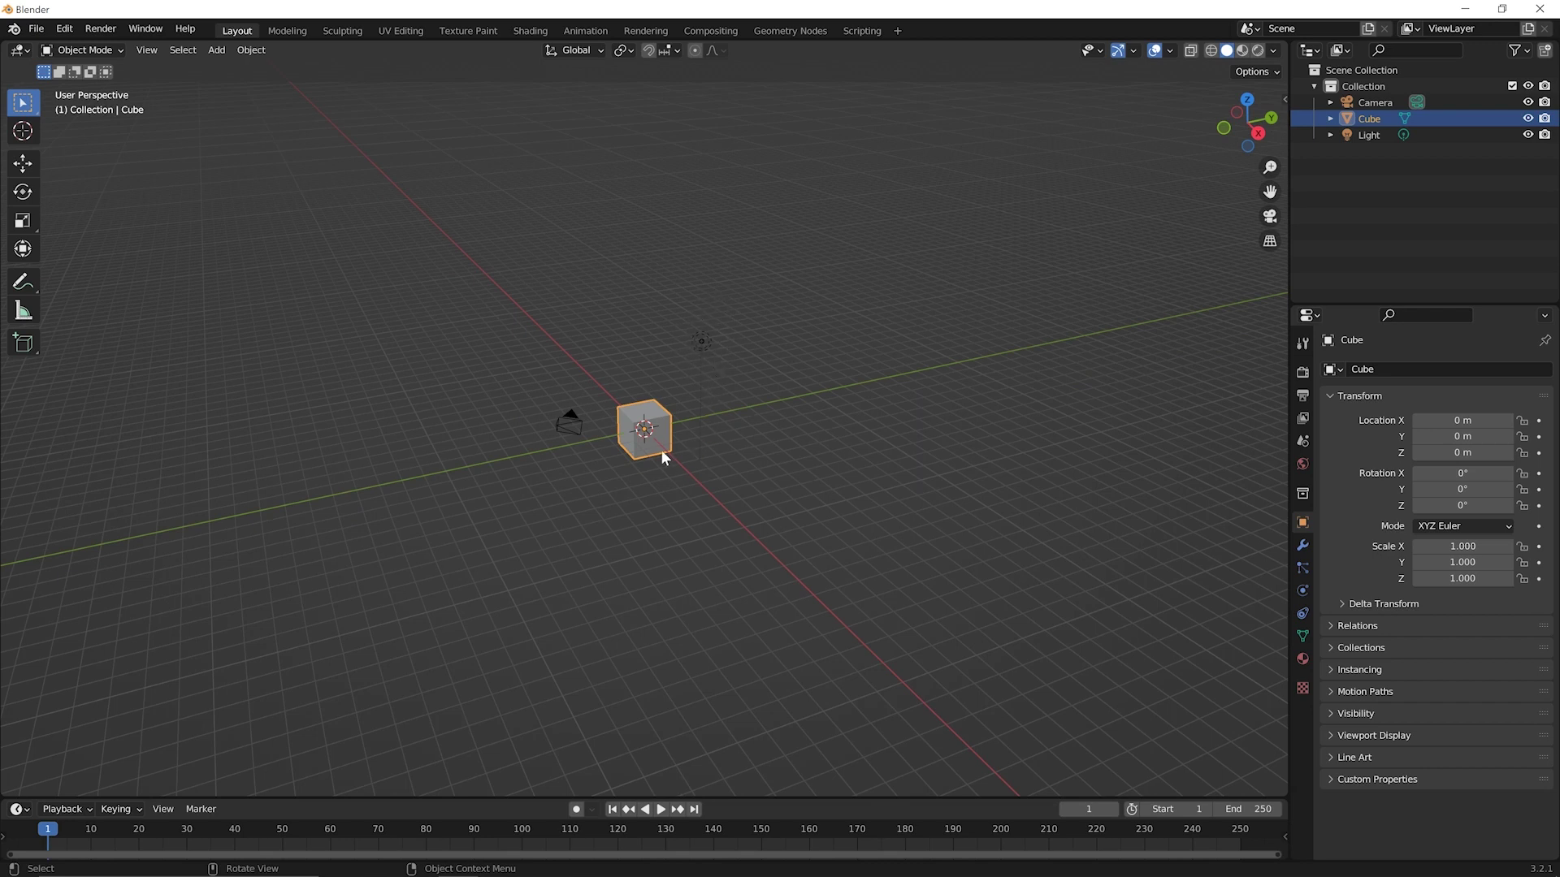
scroll(648, 445, up, 8)
scroll(648, 445, down, 5)
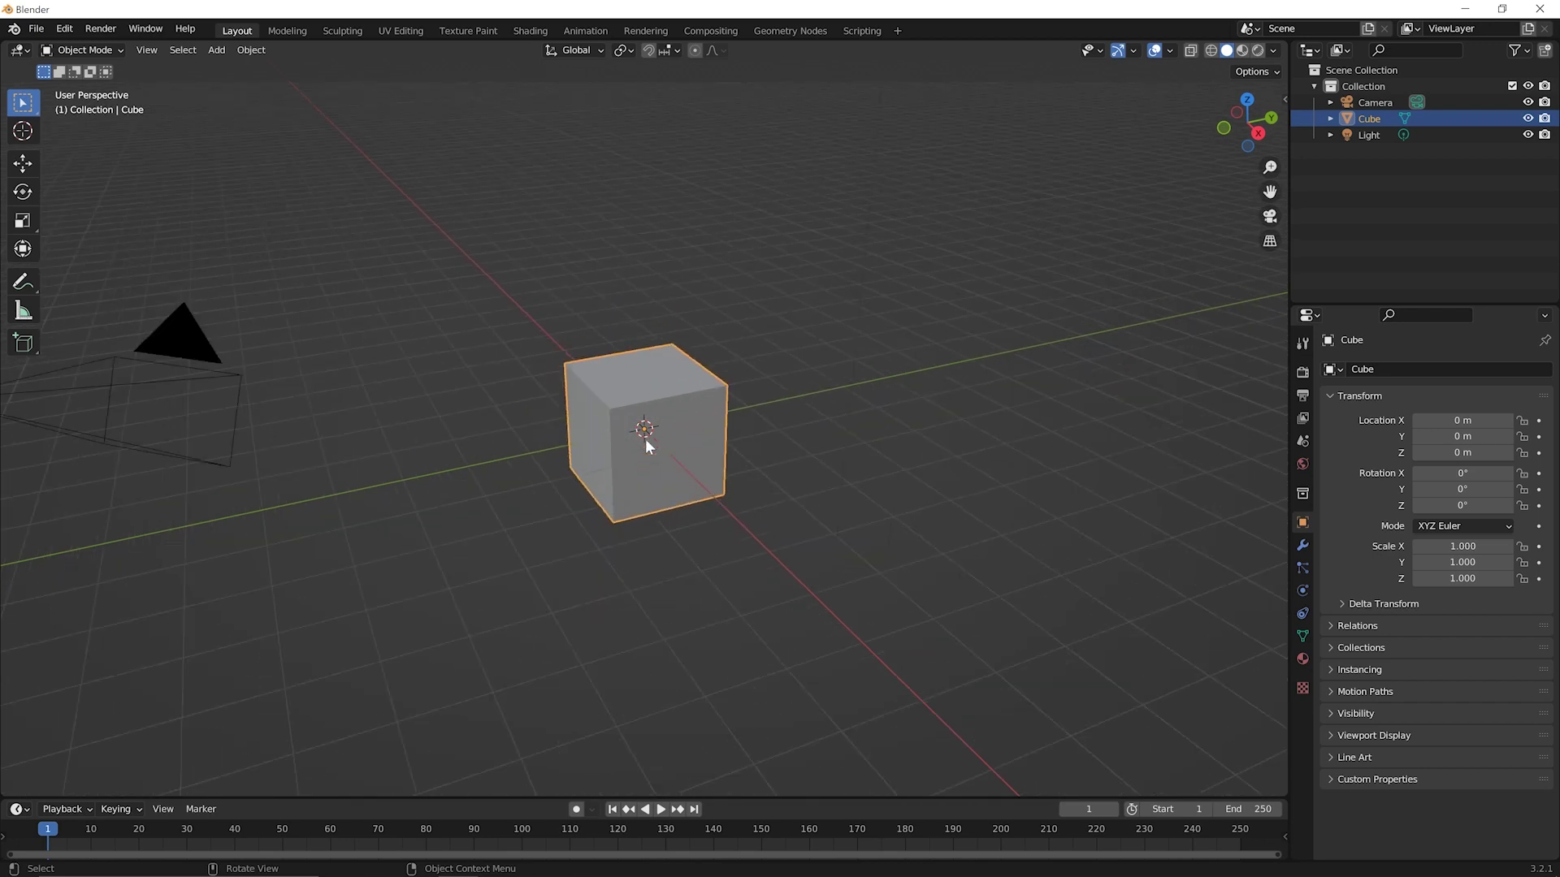
scroll(645, 439, up, 5)
scroll(645, 438, down, 4)
middle_drag(720, 476, 763, 490)
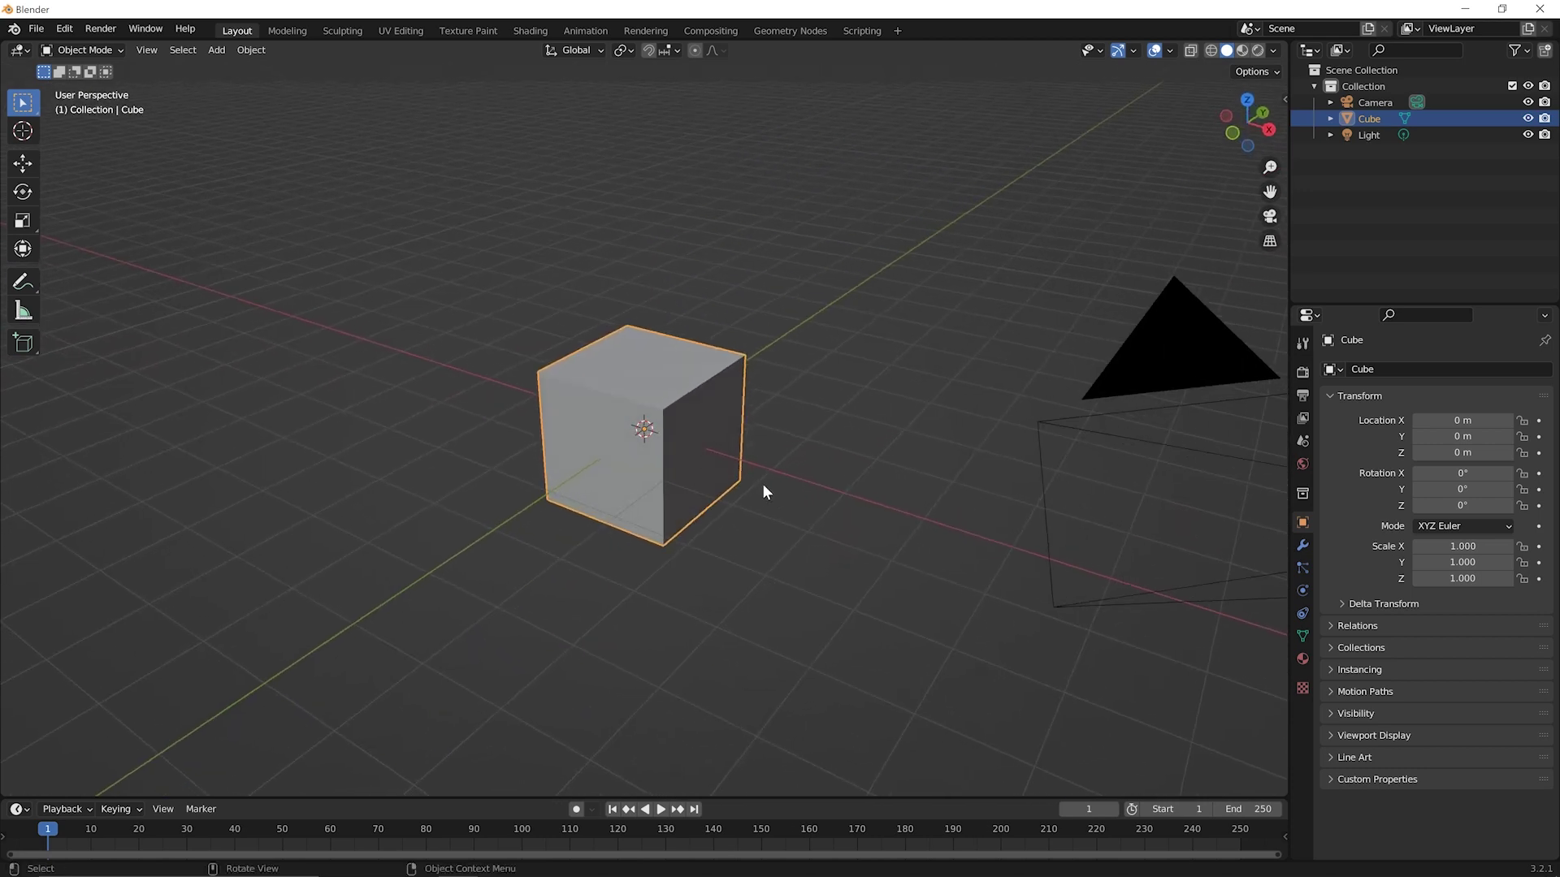
scroll(761, 488, up, 1)
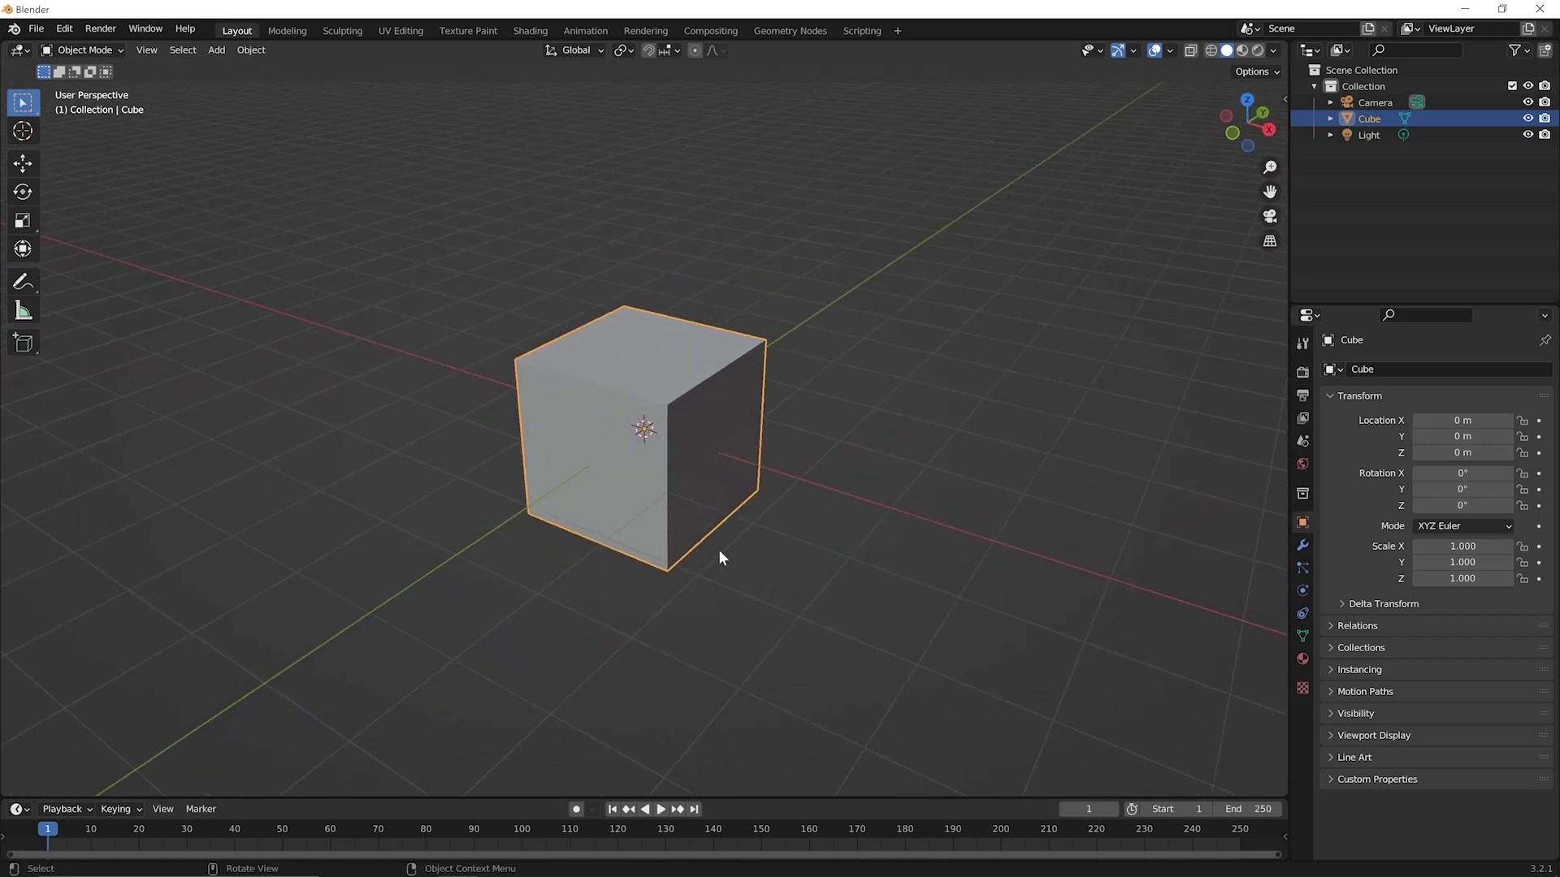
middle_drag(760, 508, 634, 520)
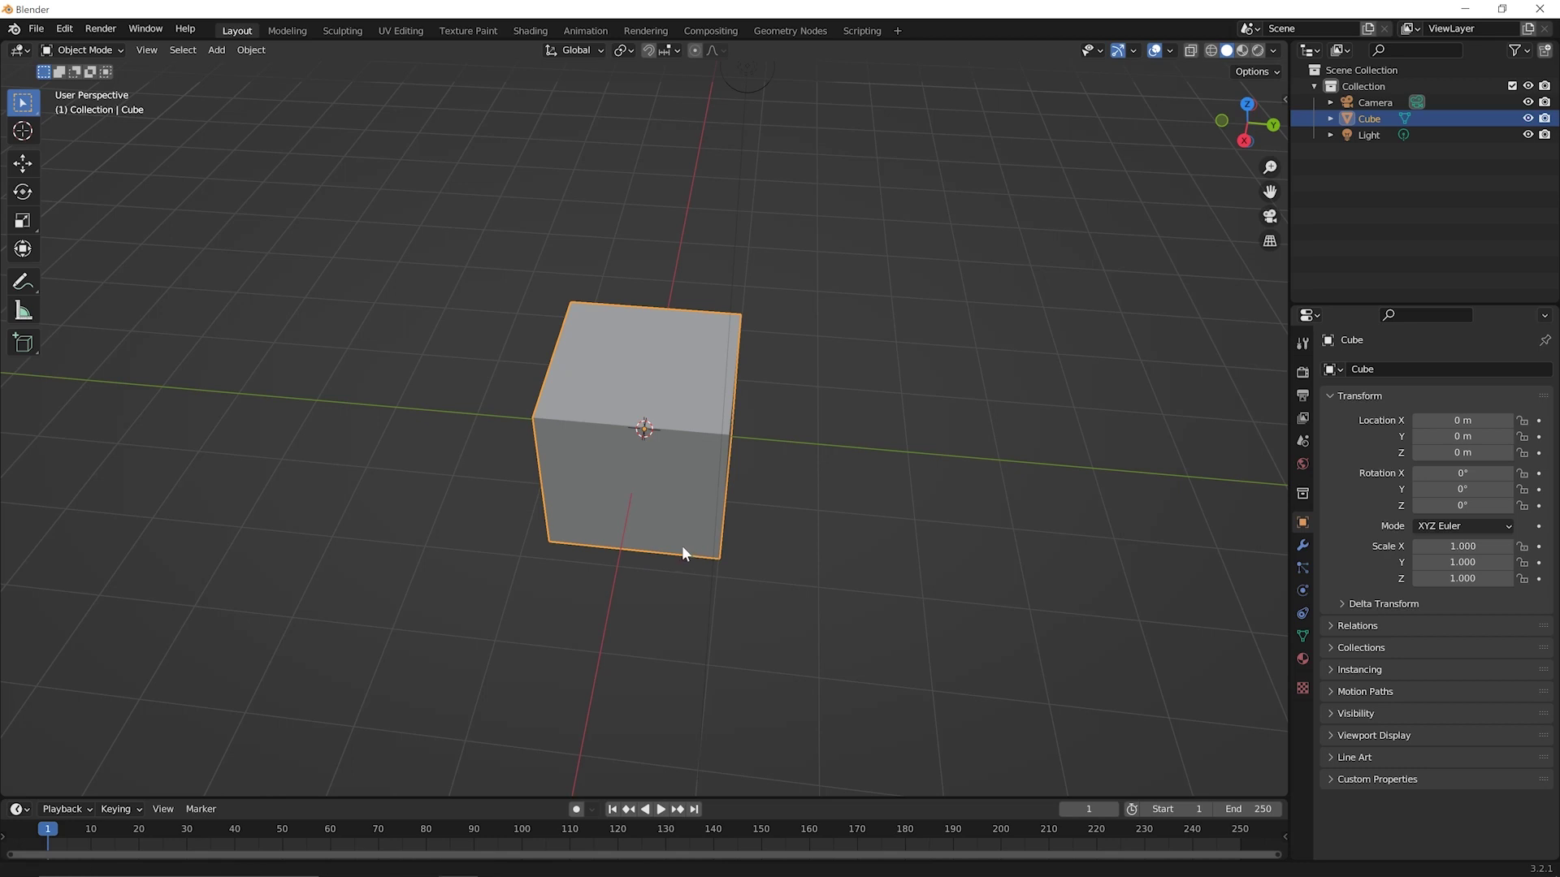
- Pan the zoomed-out view sideways to shift the cube away from the centre of the viewport
shift+middle_drag(680, 544, 741, 504)
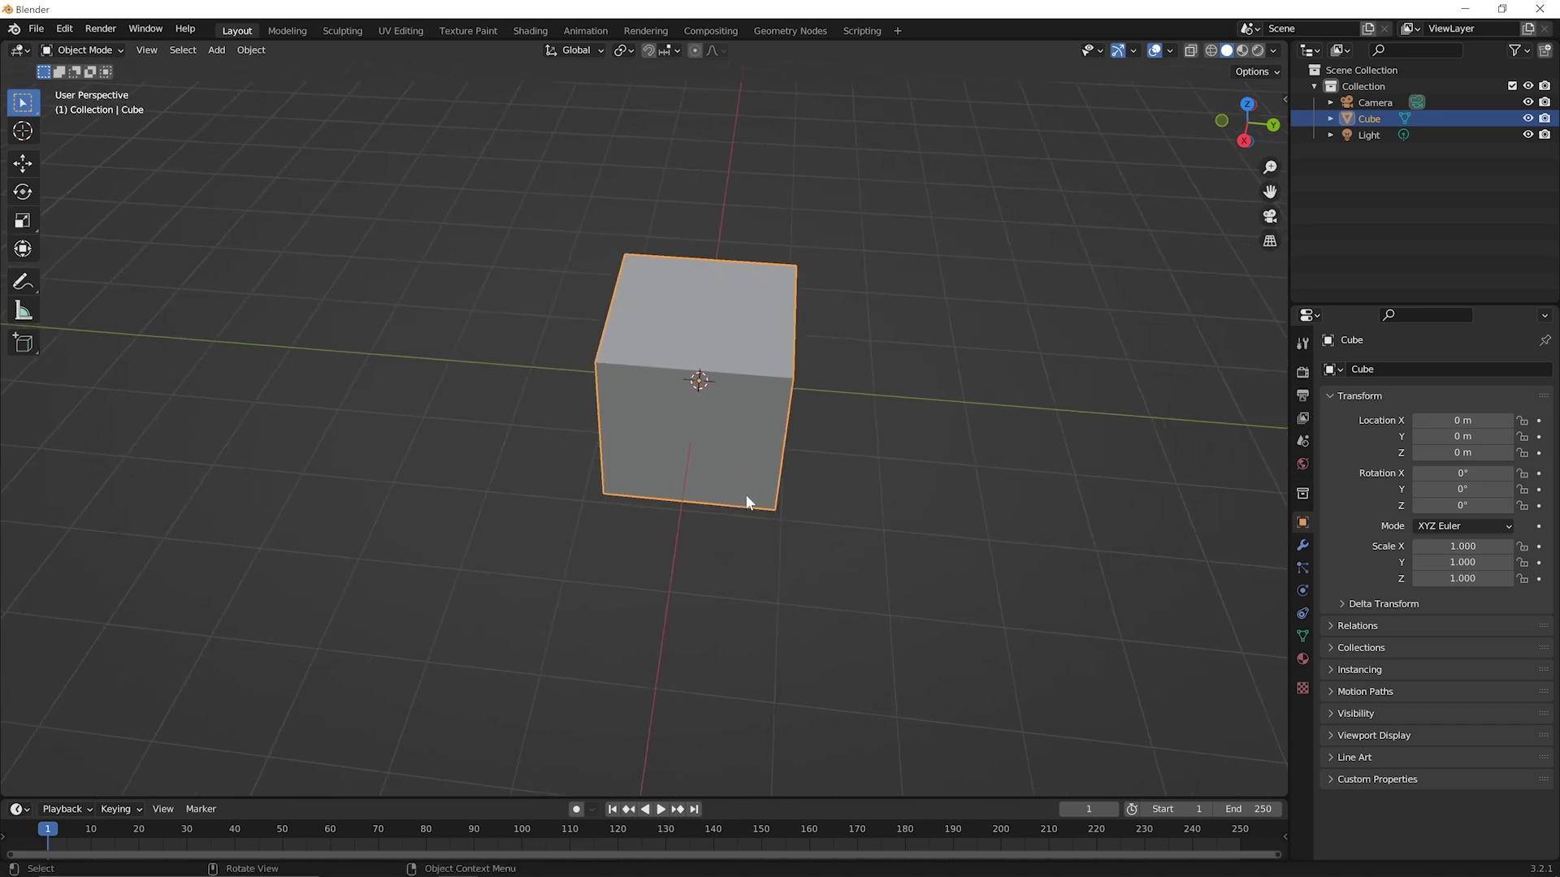
mouse_move(744, 494)
middle_down()
mouse_move(777, 393)
mouse_move(646, 460)
mouse_move(720, 546)
mouse_move(765, 448)
mouse_move(752, 486)
middle_up()
scroll(782, 461, down, 9)
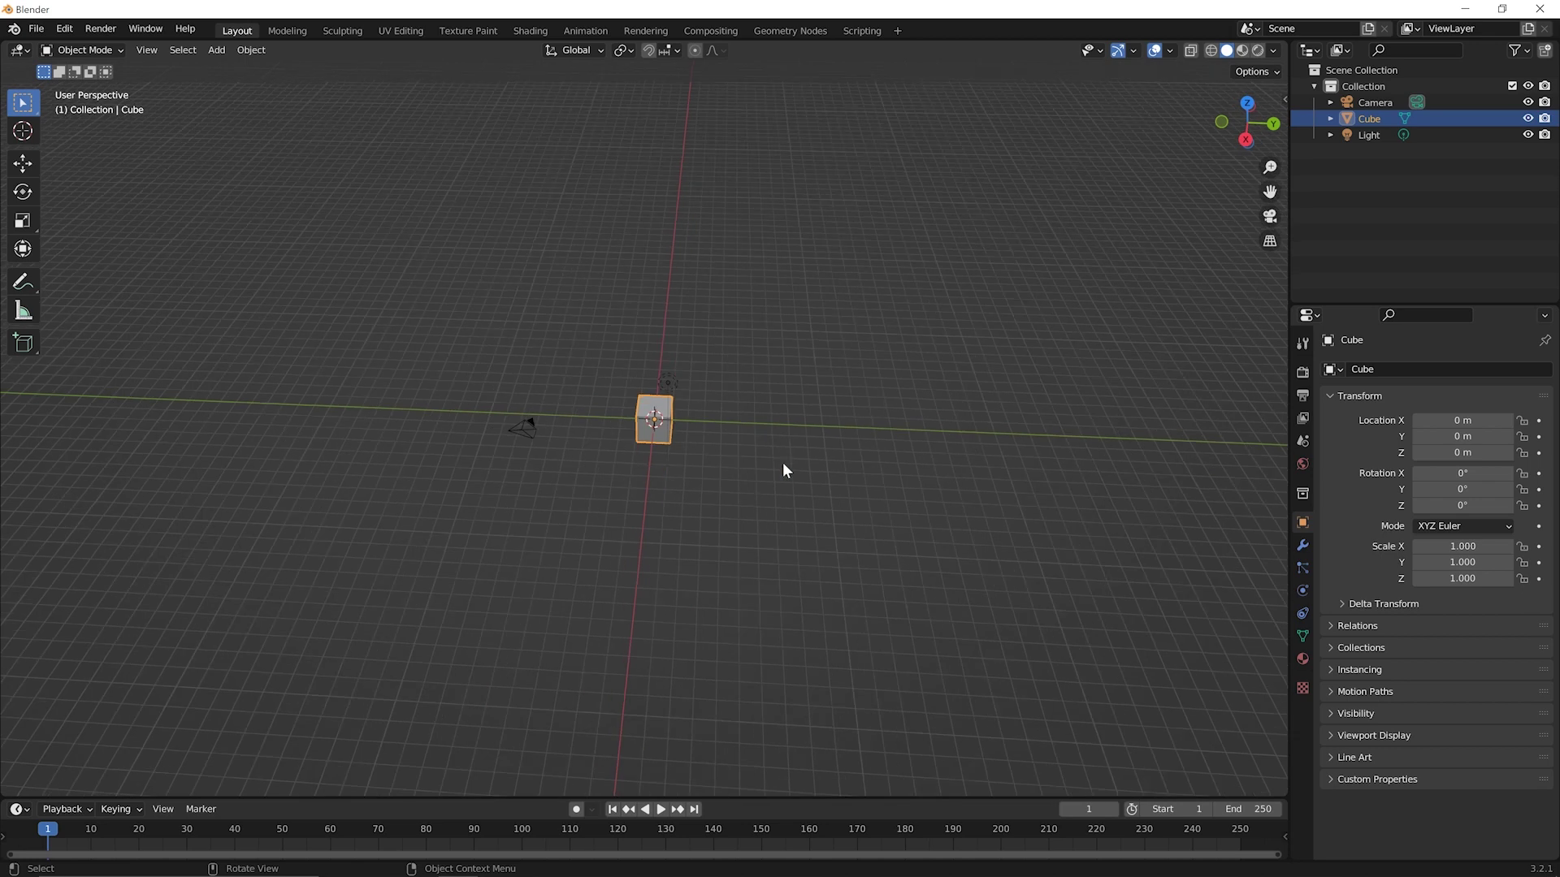
key(shift)
shift+middle_drag(782, 471, 783, 470)
shift+middle_drag(766, 474, 282, 533)
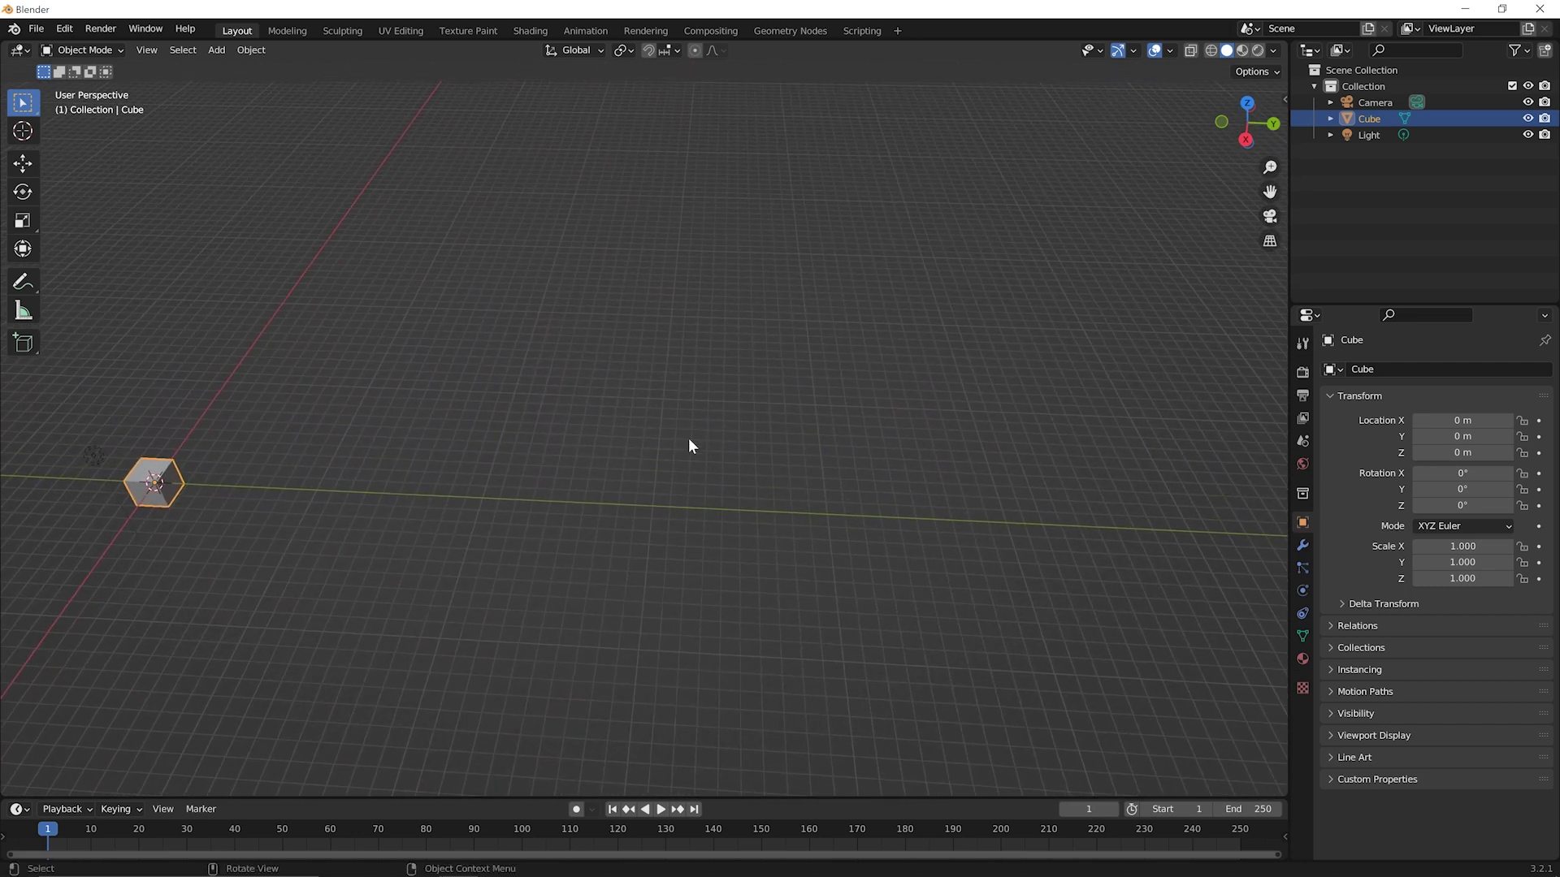
- Zoom into the empty area away from the cube, and bring the whole scene back into view with Frame All
scroll(699, 439, up, 5)
scroll(699, 440, up, 2)
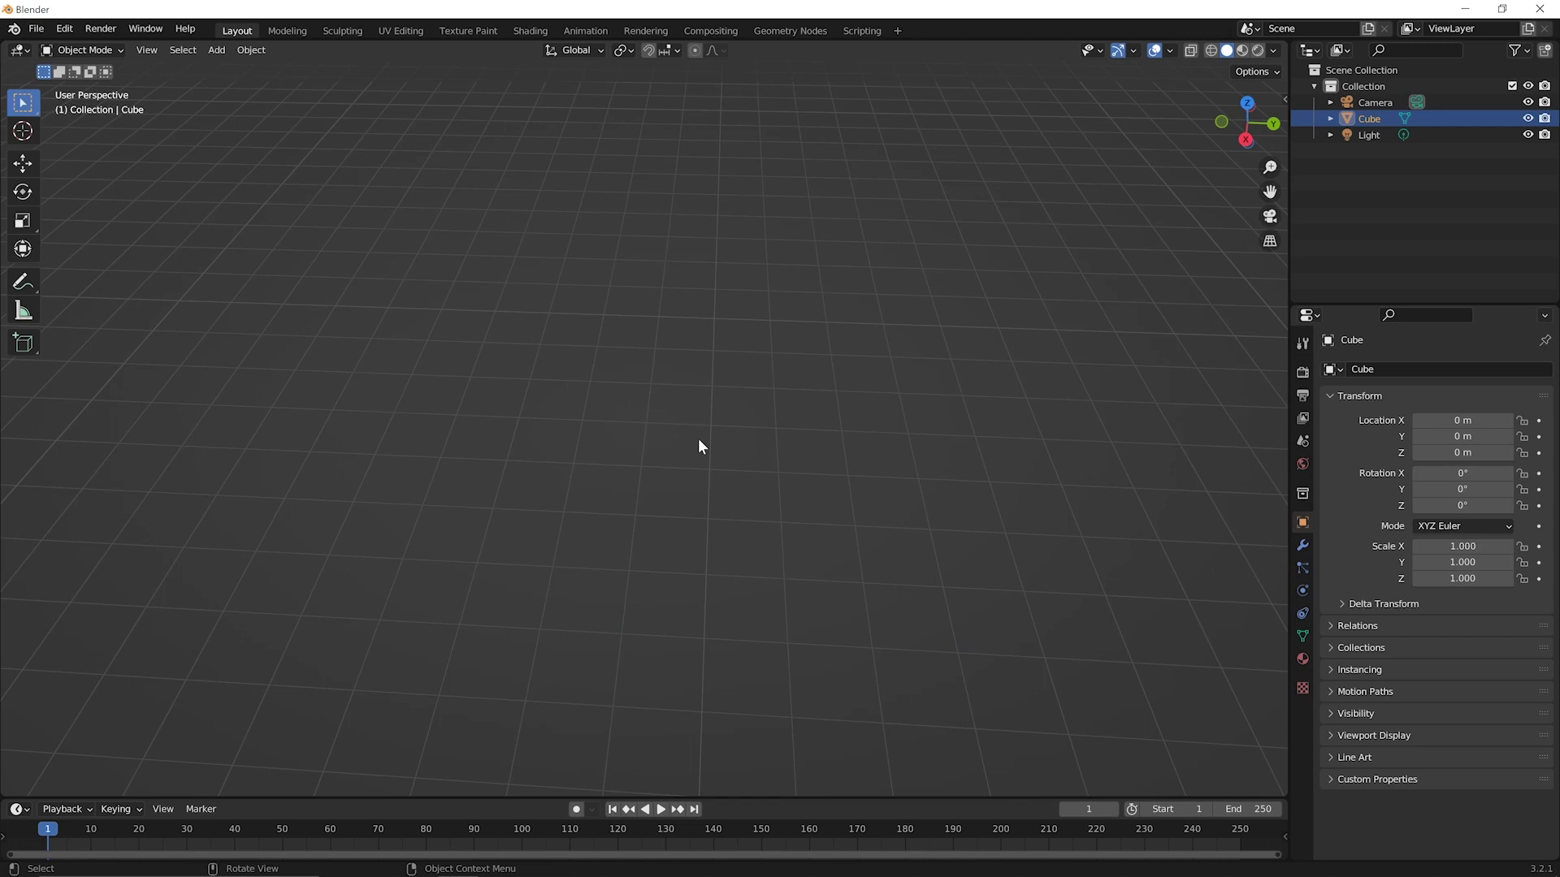
scroll(699, 439, up, 1)
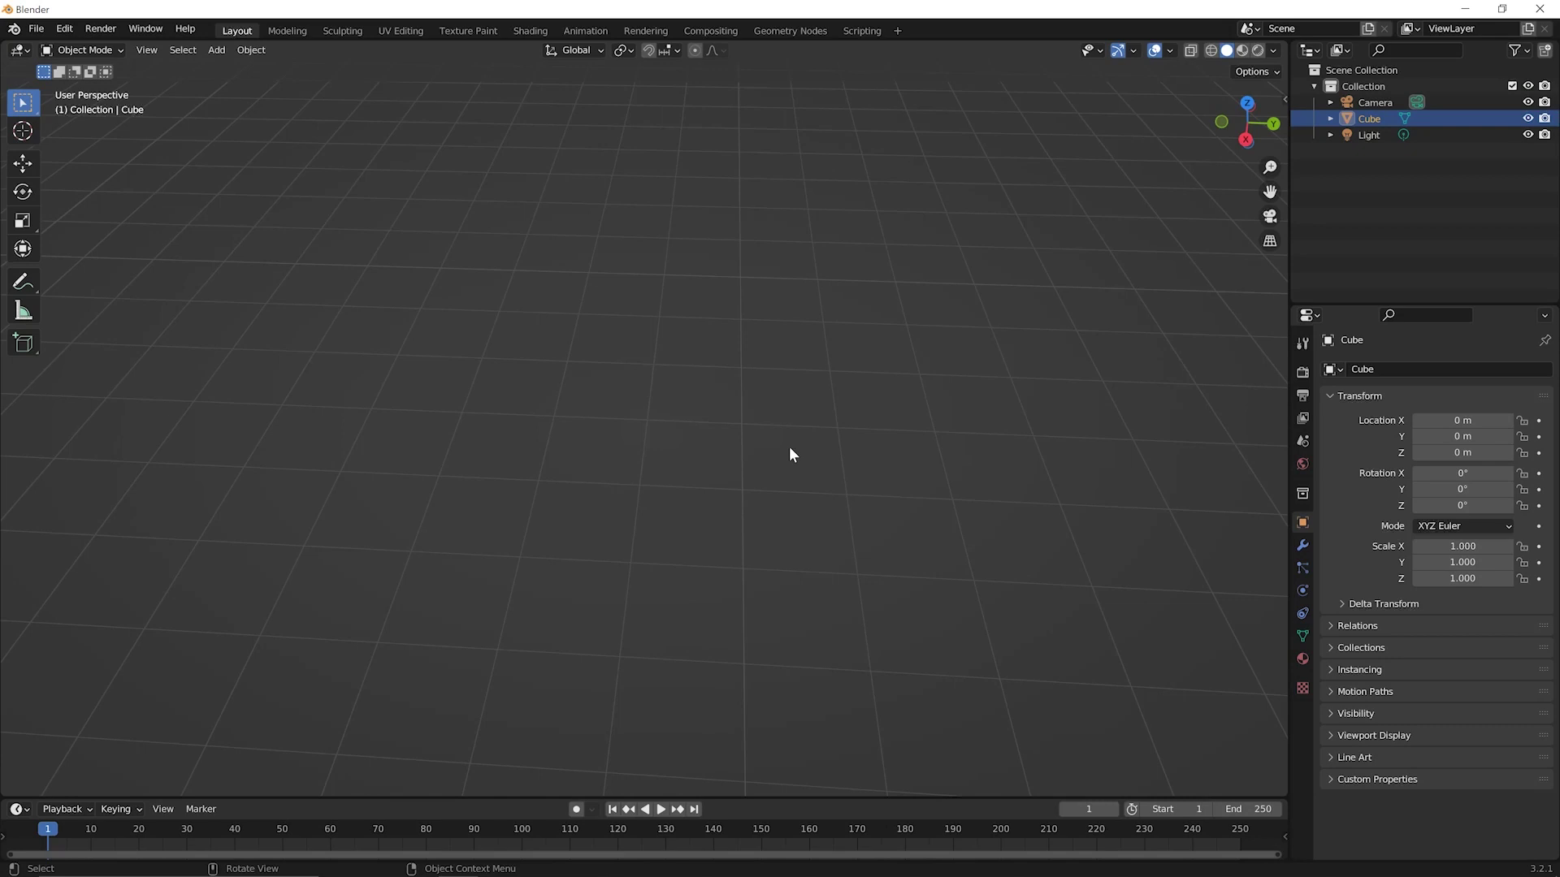
middle_drag(788, 446, 927, 426)
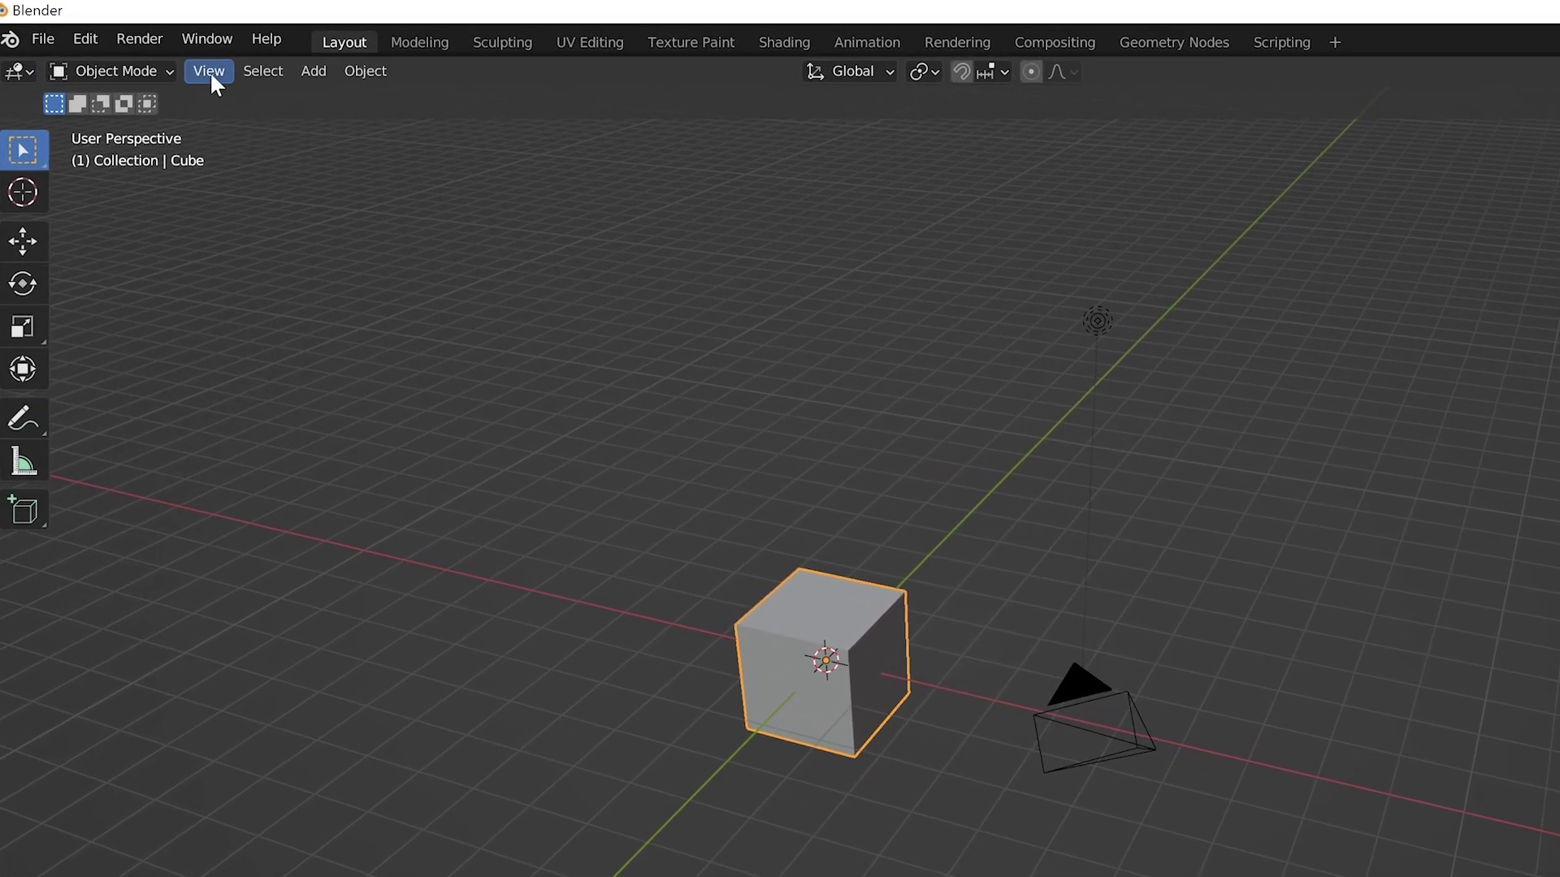
click(209, 71)
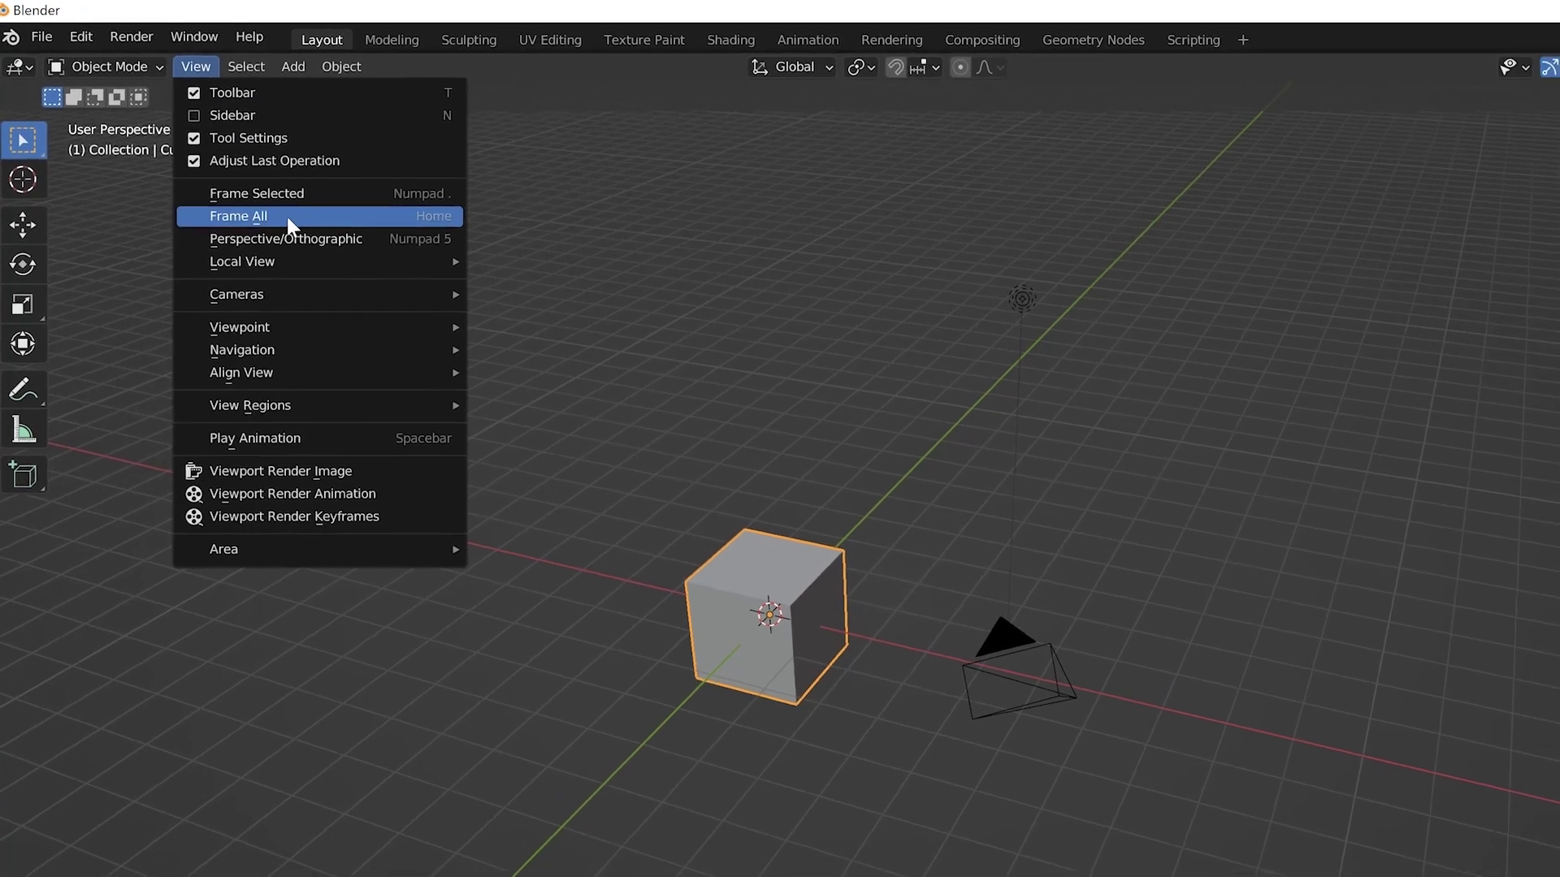
click(266, 201)
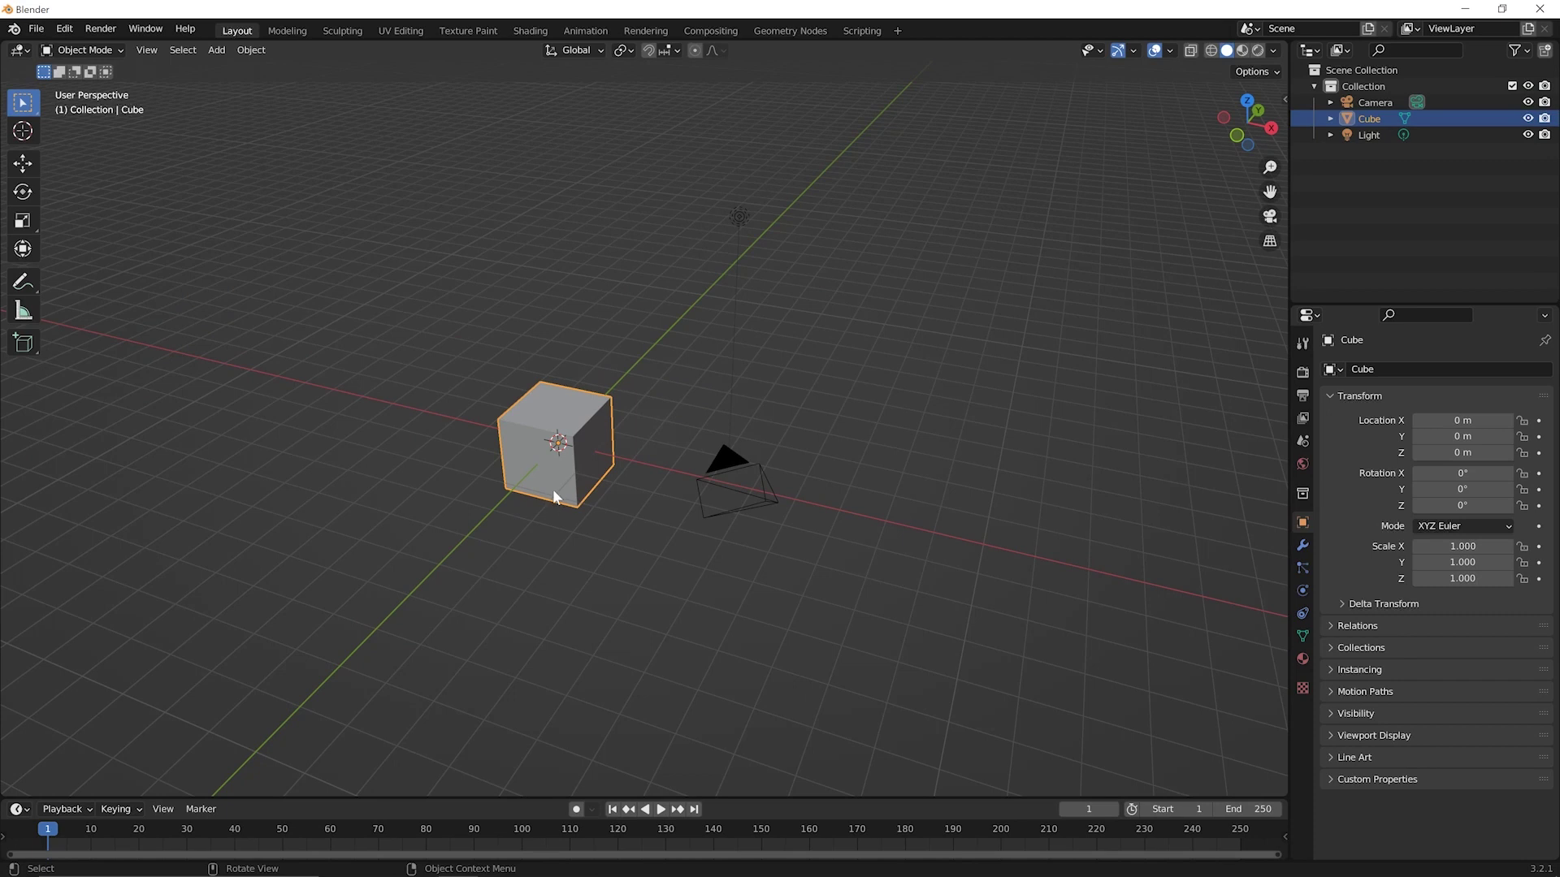
- Zoom in and out on the framed cube and orbit around it to examine it from a higher angle
scroll(553, 489, up, 1)
scroll(553, 490, up, 3)
scroll(553, 490, down, 4)
scroll(553, 489, up, 3)
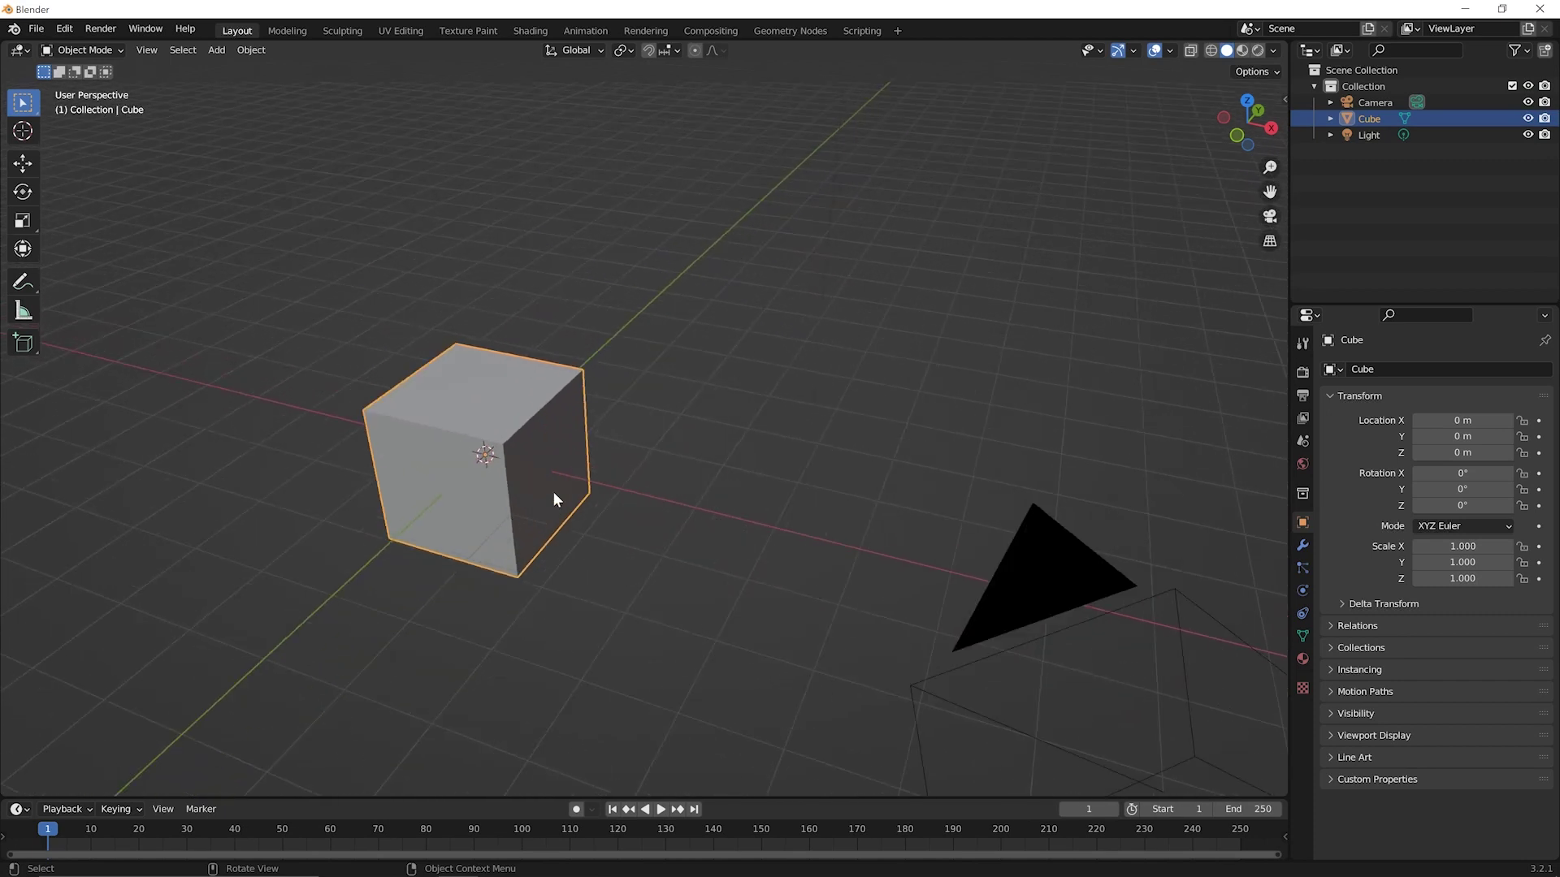
scroll(553, 491, down, 2)
scroll(556, 498, up, 2)
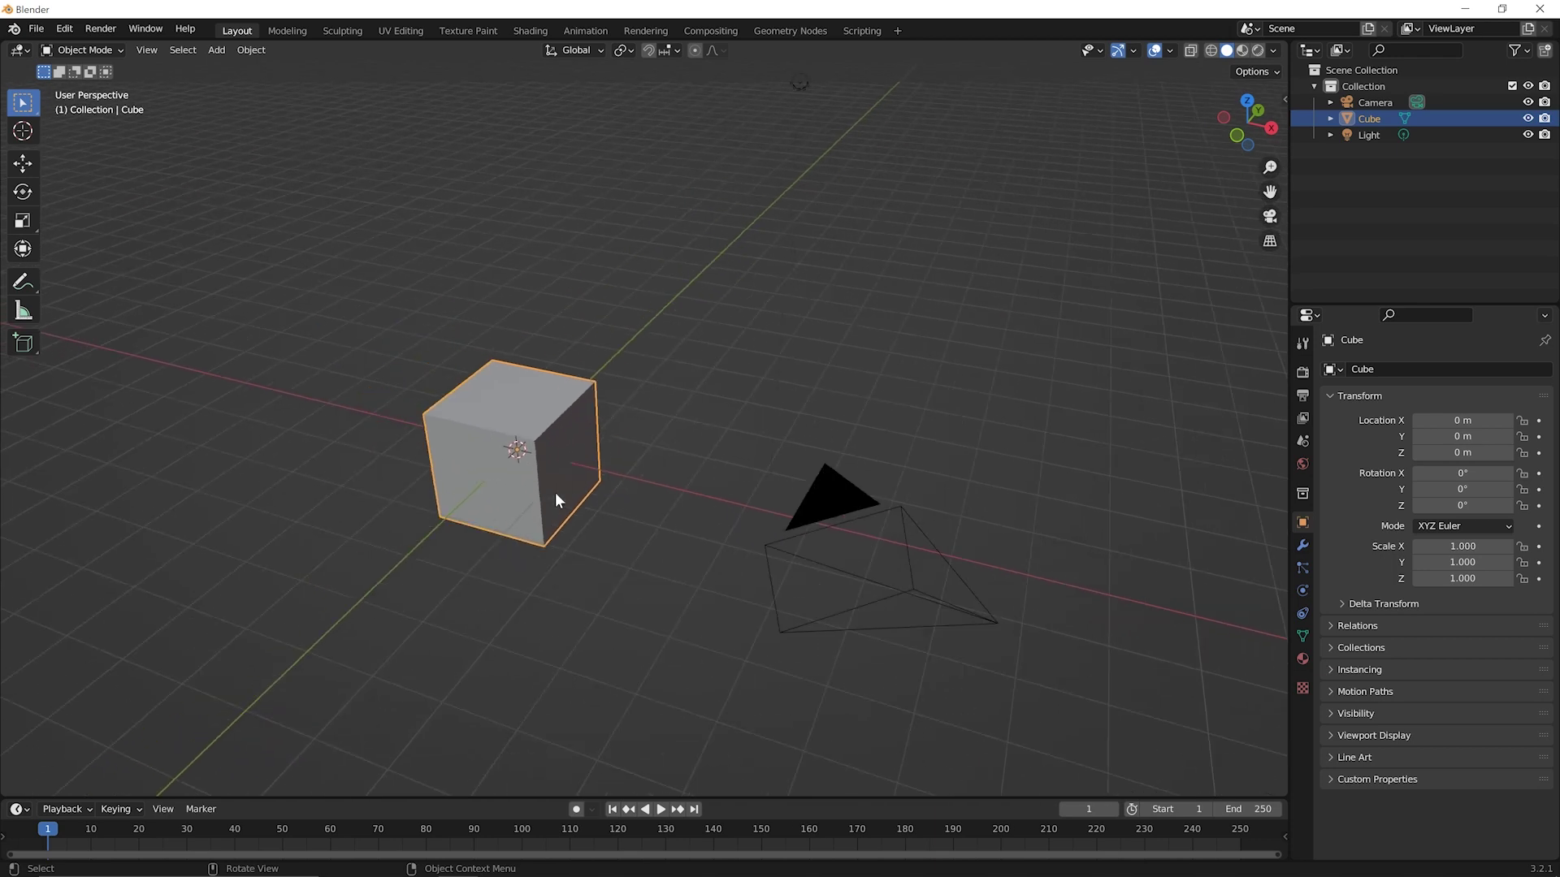
middle_drag(554, 493, 534, 520)
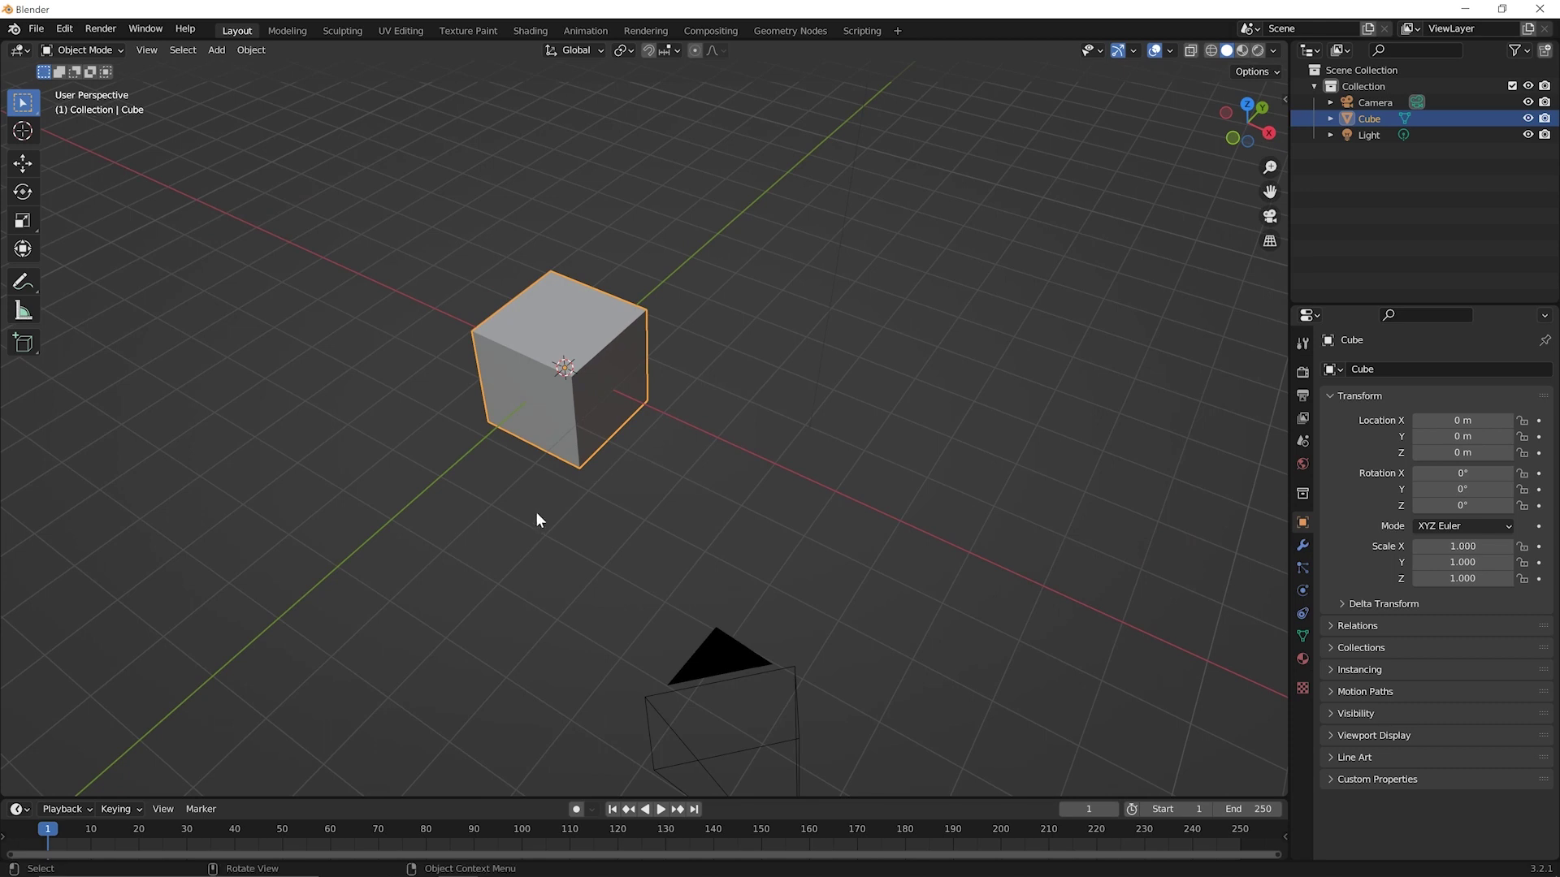
key(shift)
middle_drag(538, 520, 710, 560)
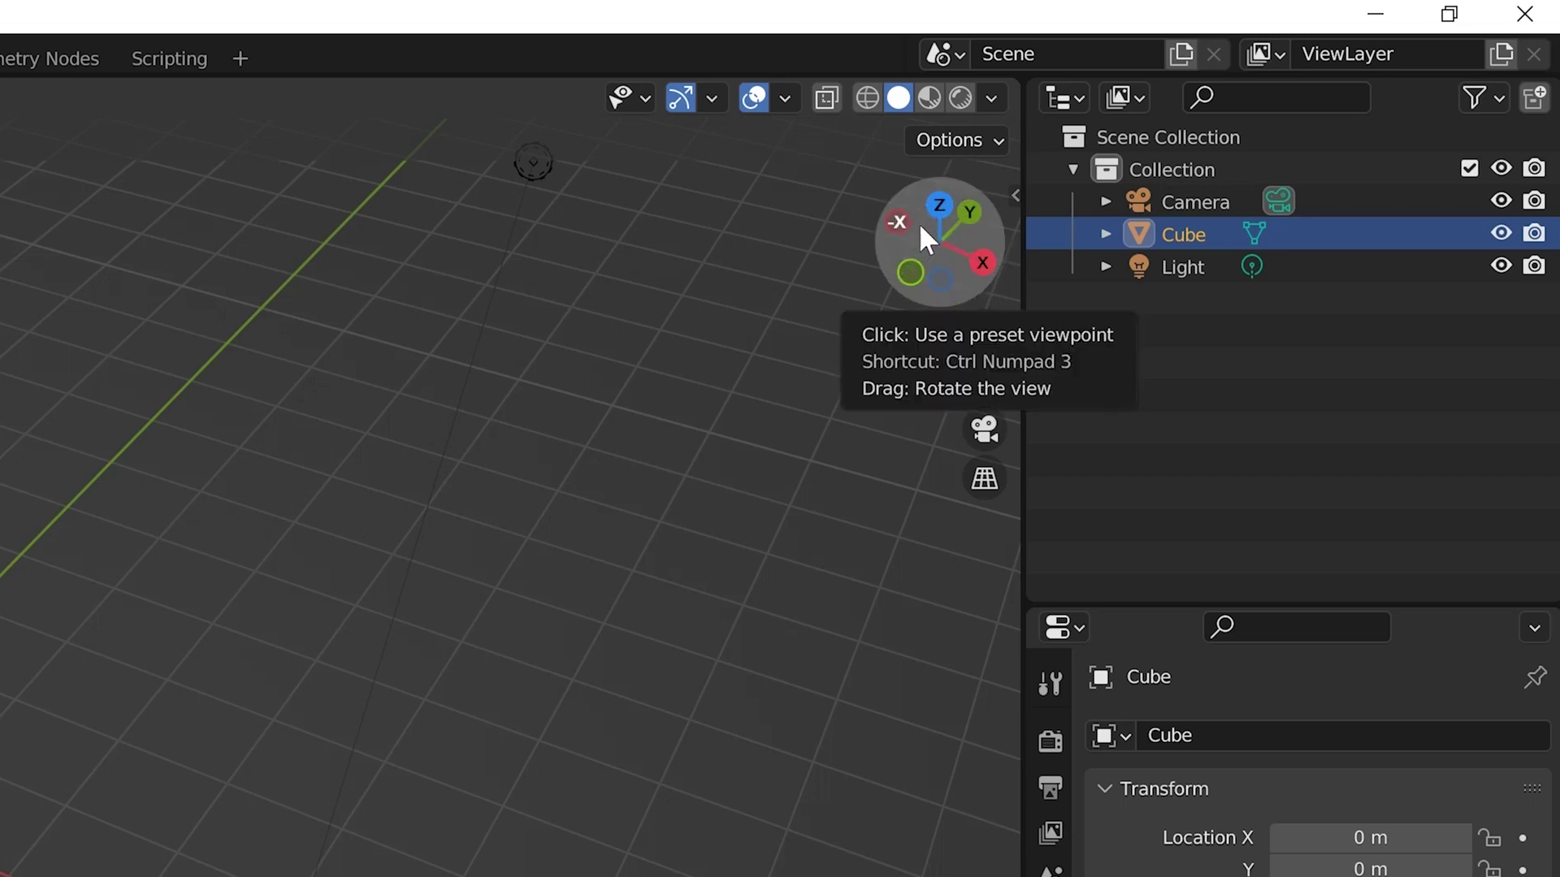
- Rotate the view around the cube with the axis navigation gizmo to see it from low and raised angles
drag(931, 235, 1035, 213)
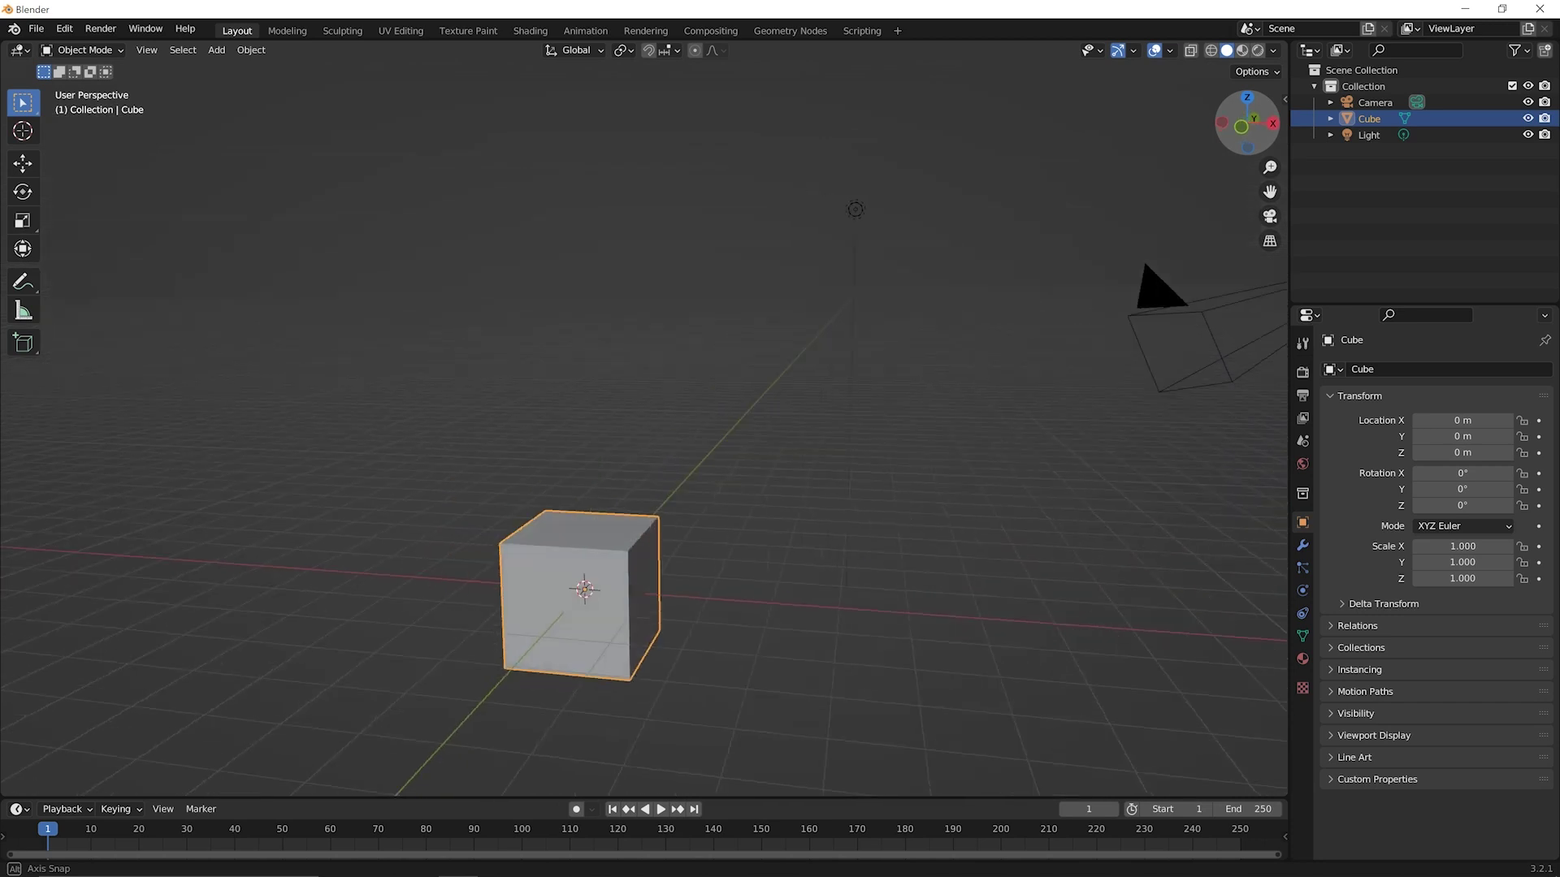
middle_drag(1035, 213, 1062, 227)
mouse_move(1243, 126)
mouse_down()
mouse_move(1227, 134)
mouse_move(1243, 125)
mouse_up()
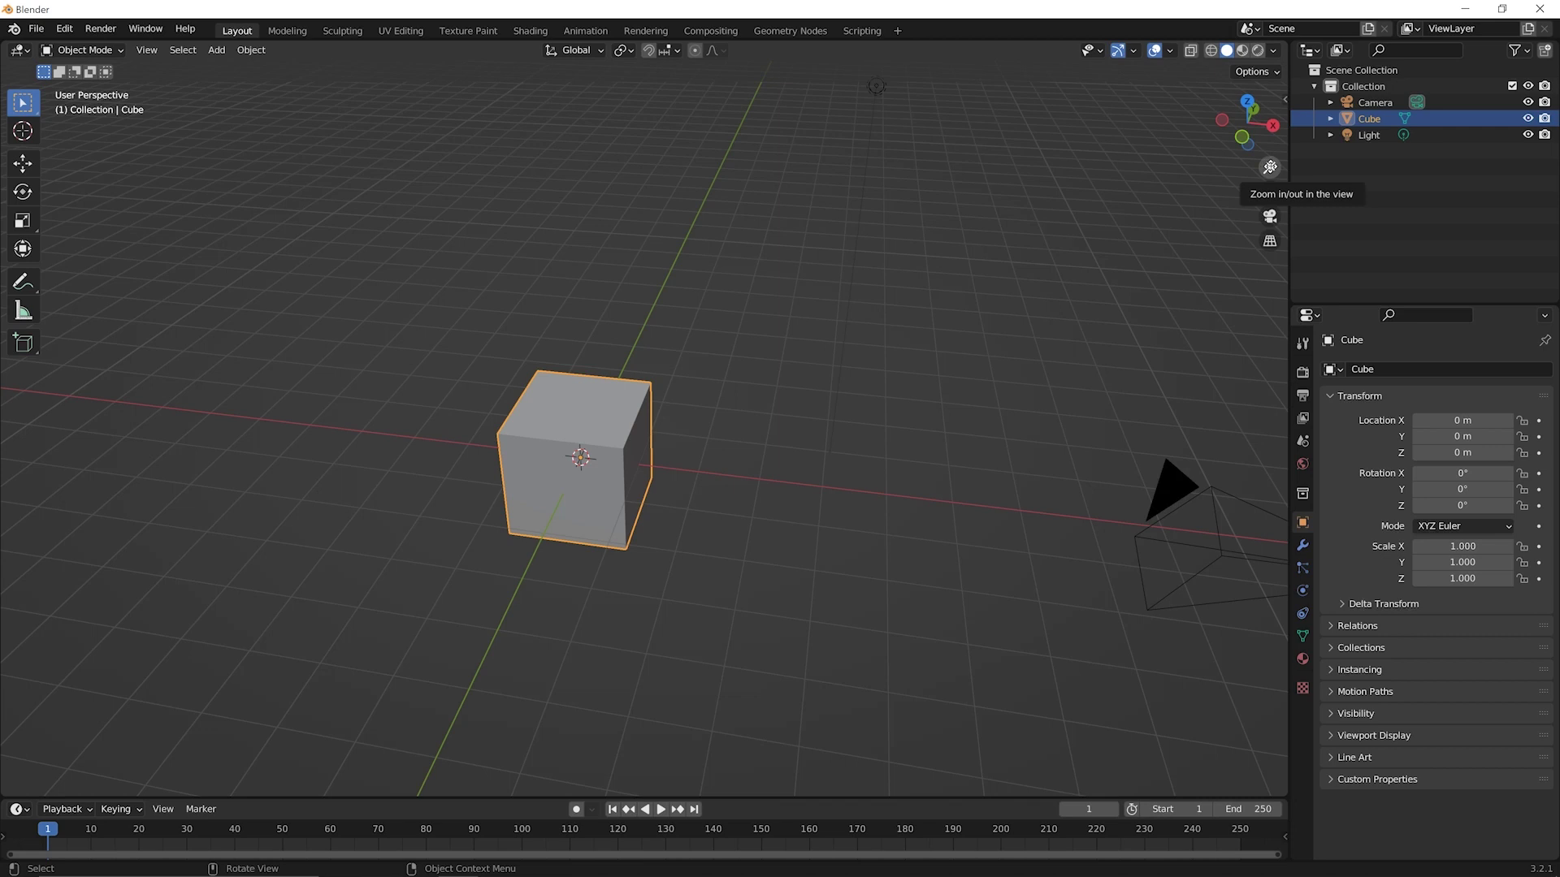
- Zoom out slightly and pan the view of the cube with the on-screen zoom and move view controls
drag(1270, 167, 1269, 207)
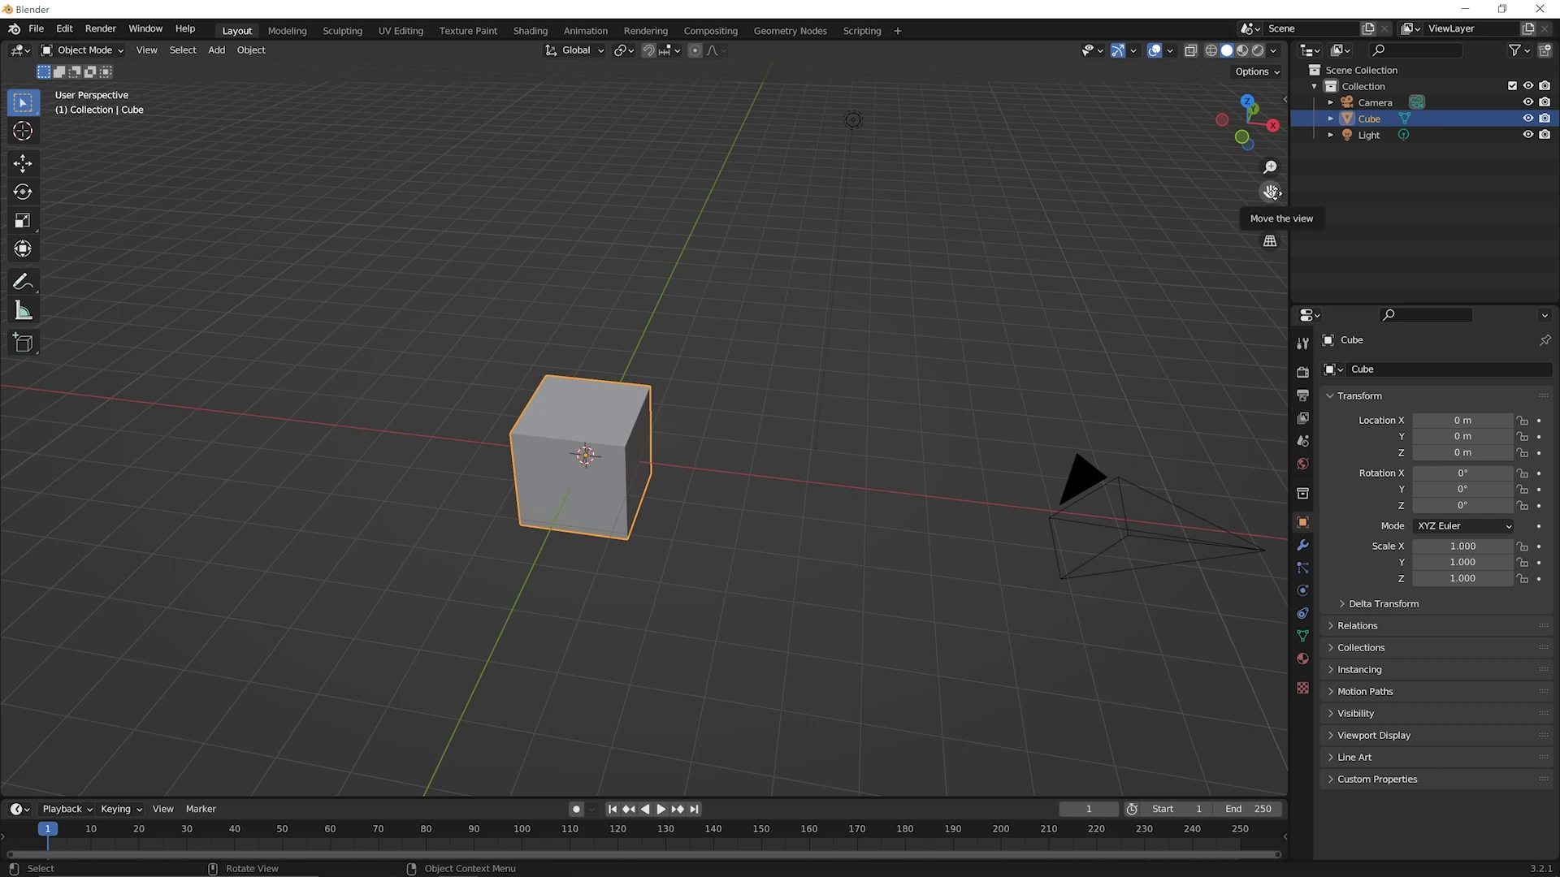
drag(1270, 191, 1299, 146)
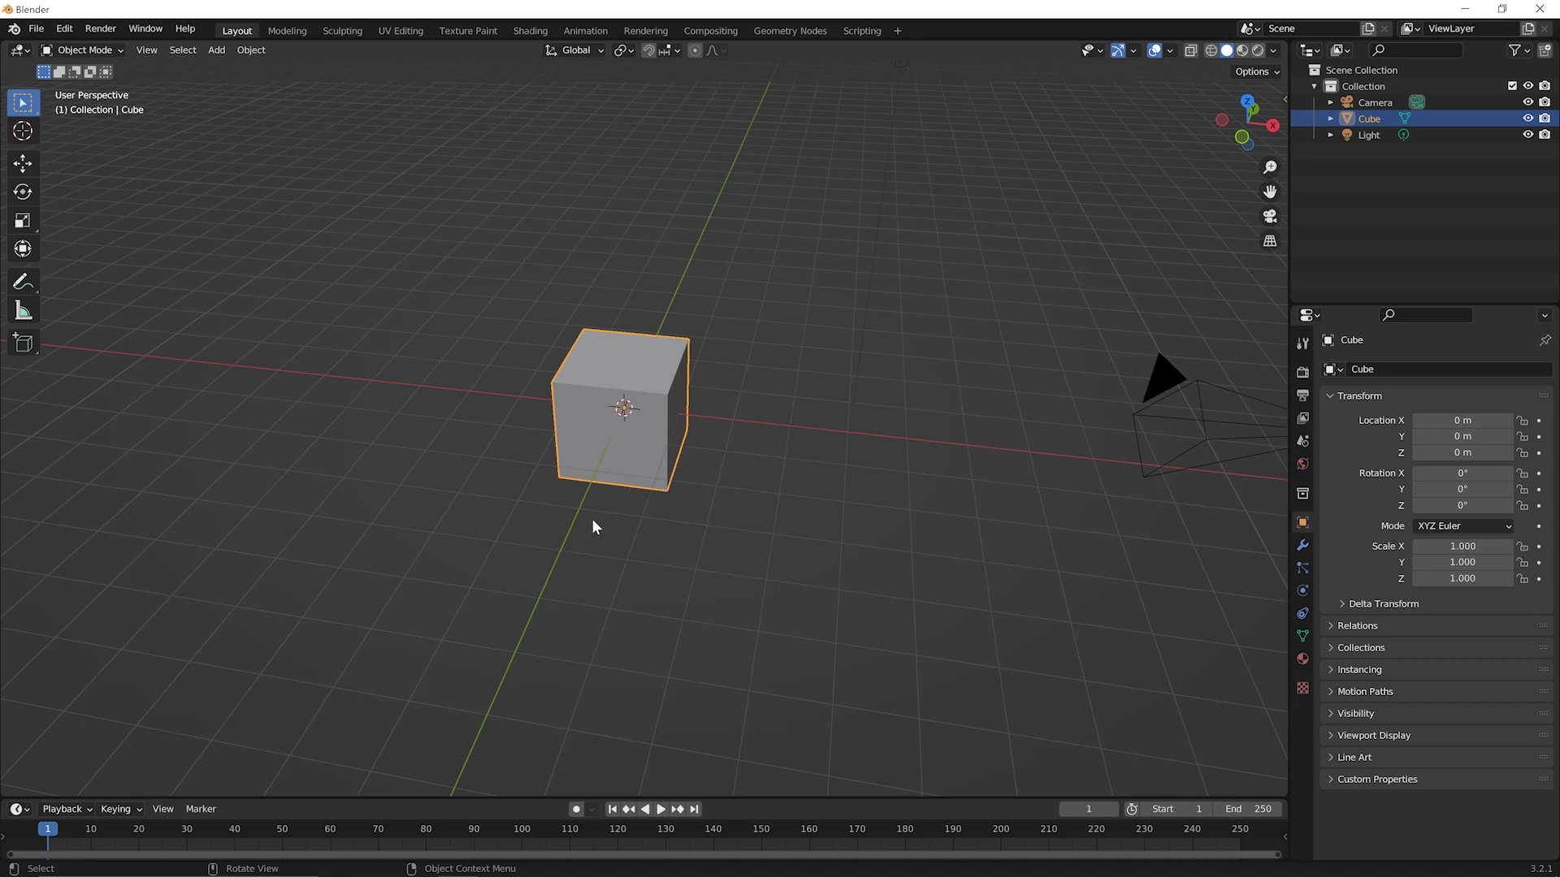
- Orbit the view beneath the cube and pan it back towards the centre to examine its underside and sides
middle_drag(596, 520, 809, 349)
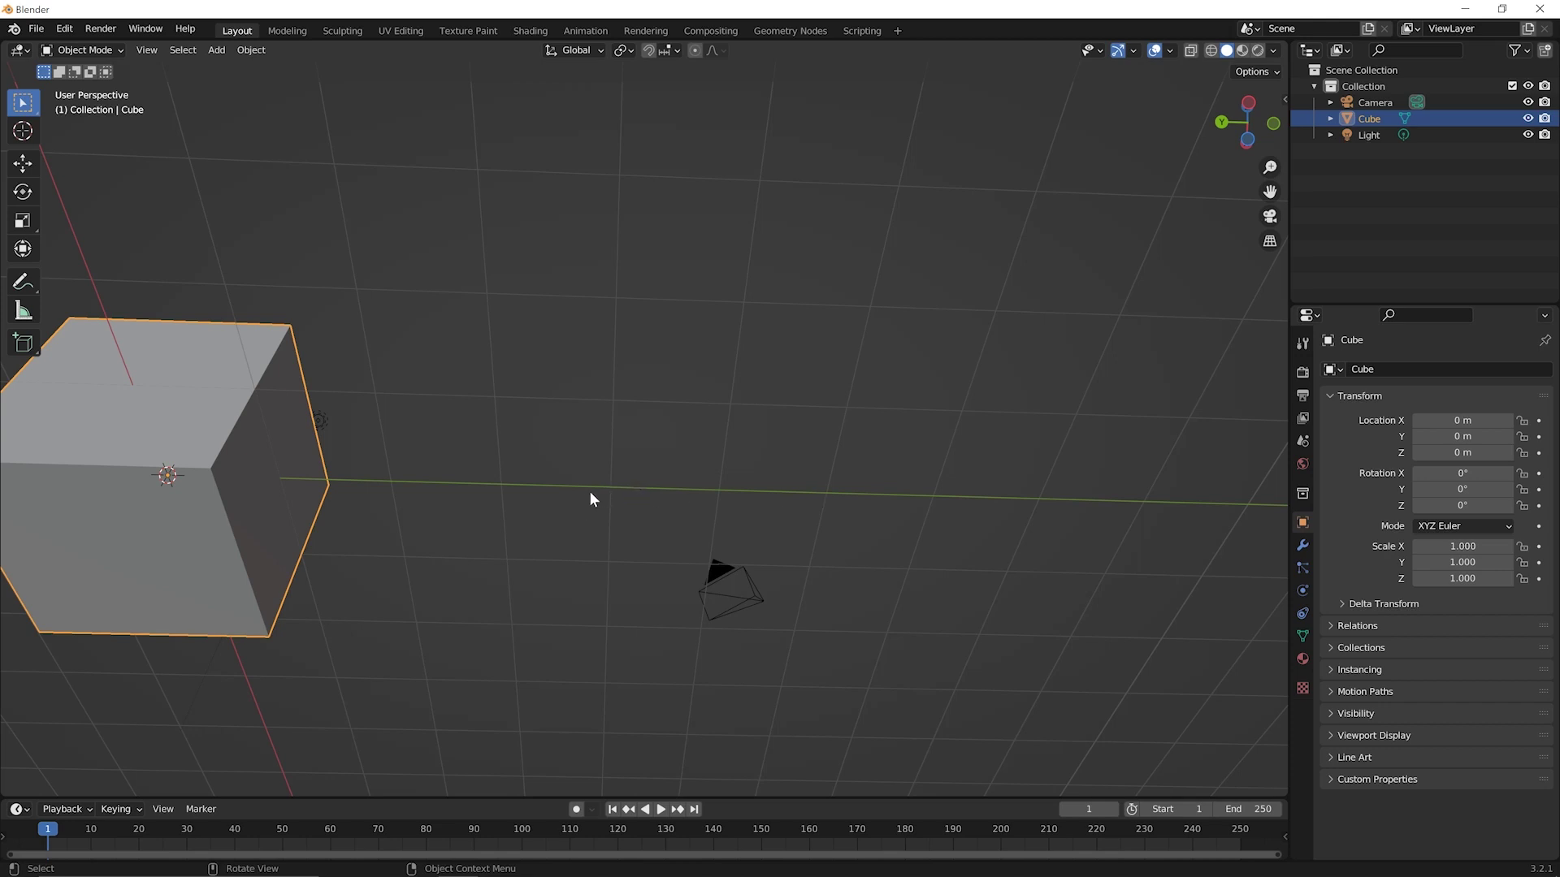
middle_drag(590, 499, 715, 281)
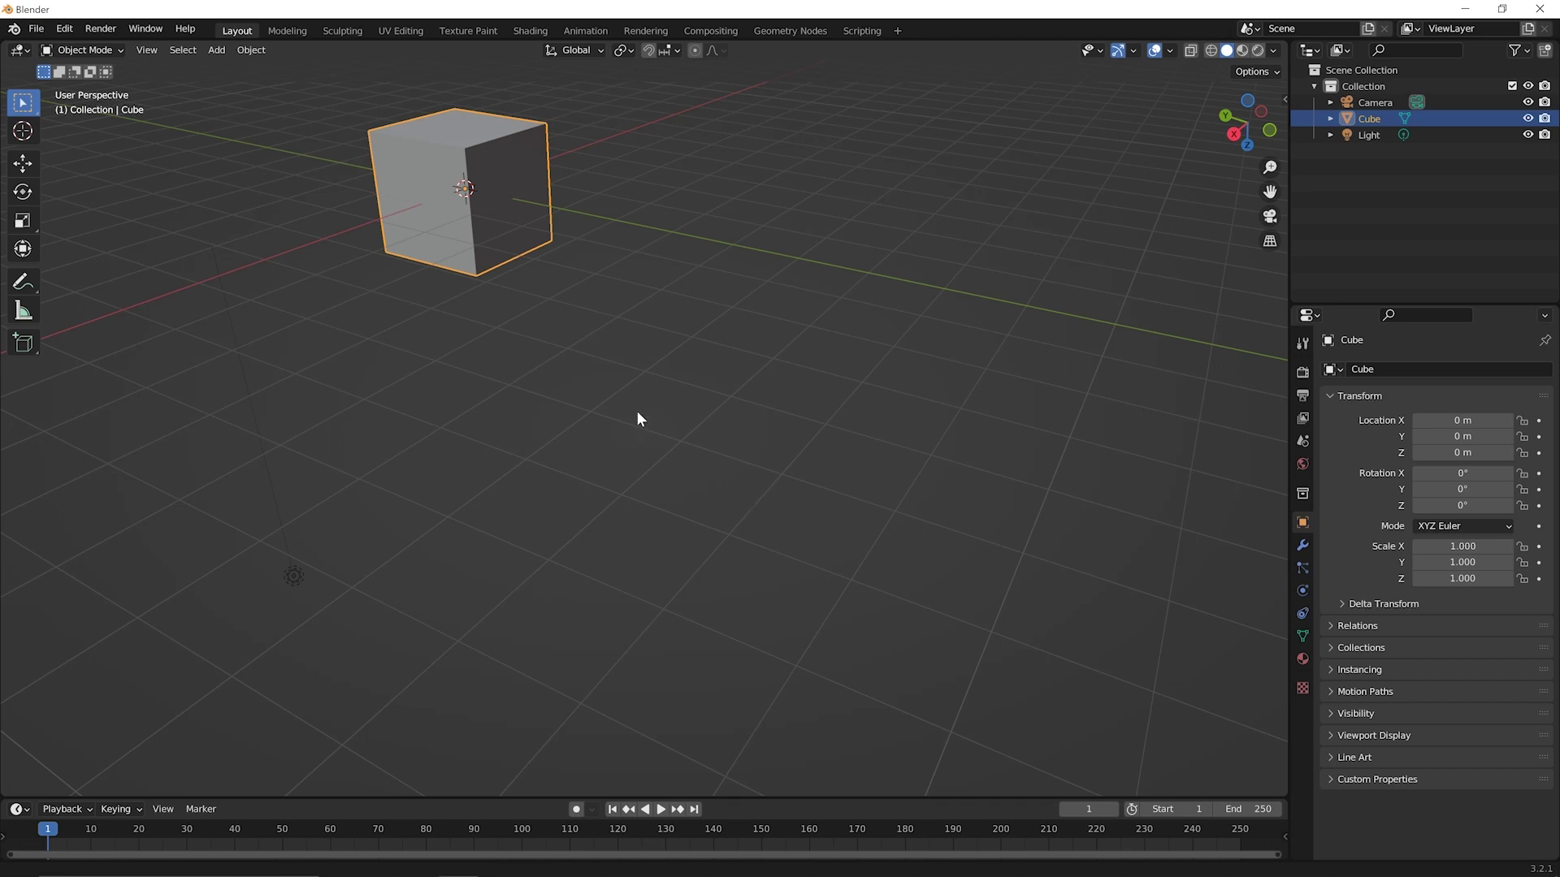
shift+middle_drag(636, 411, 825, 583)
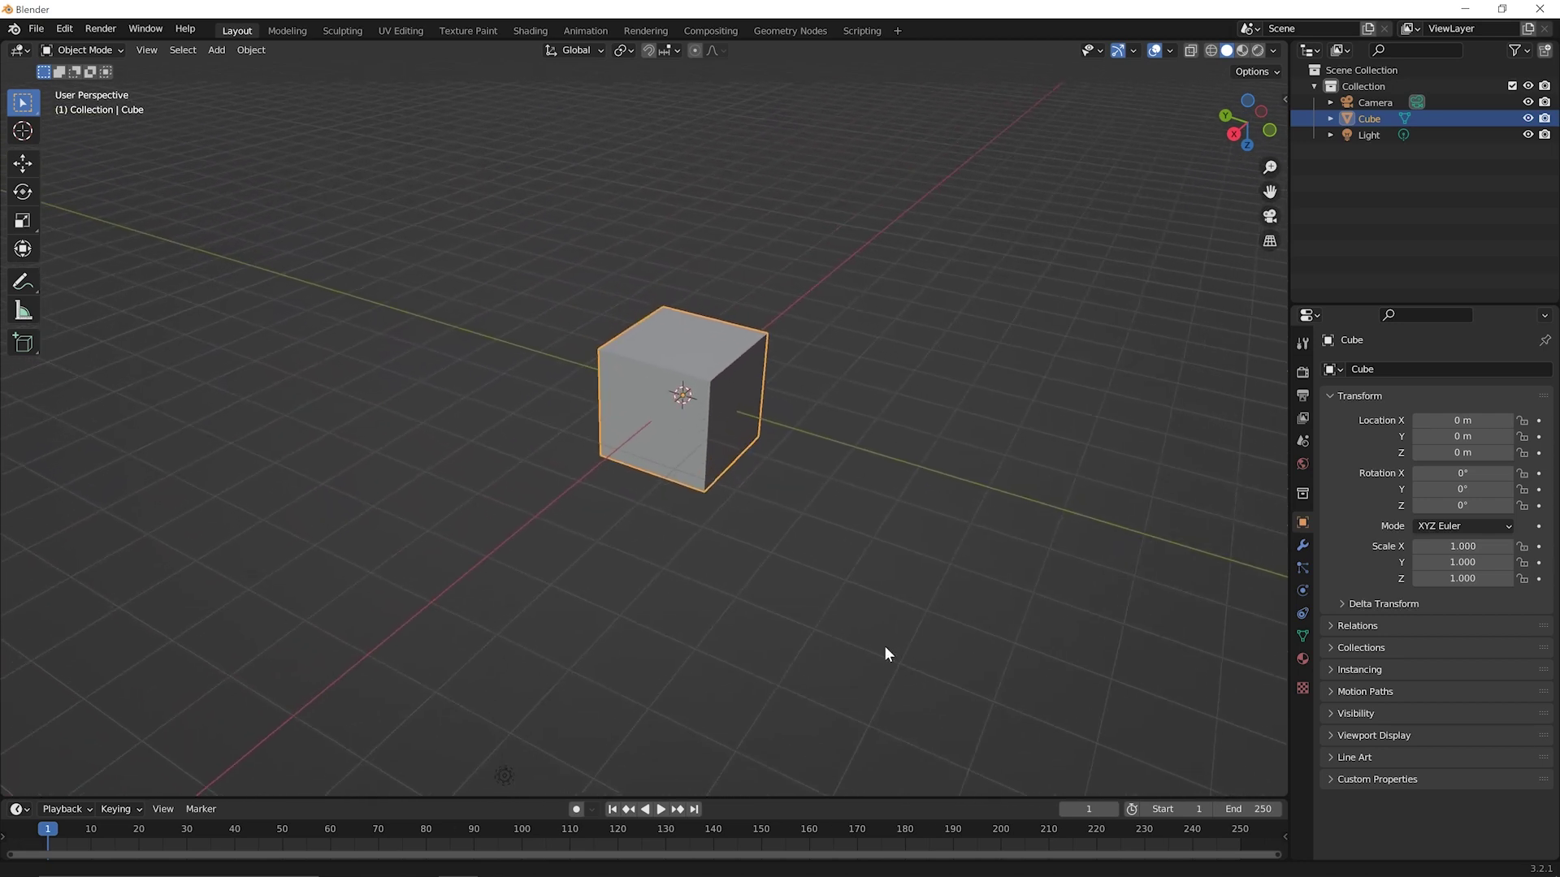
shift+middle_drag(884, 646, 857, 647)
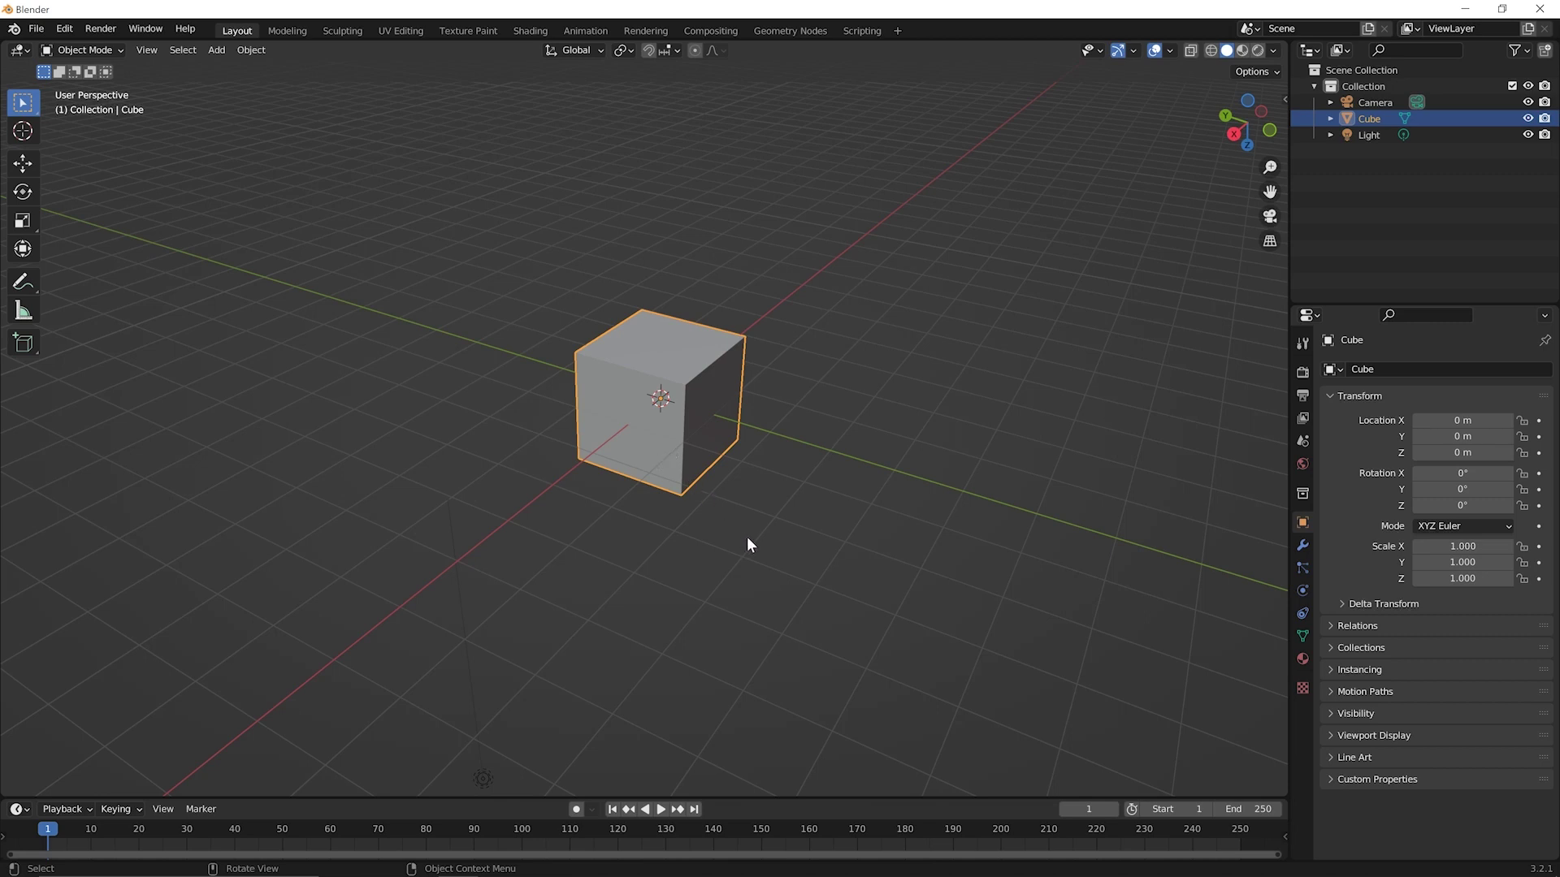
middle_drag(666, 523, 668, 521)
middle_drag(668, 526, 776, 481)
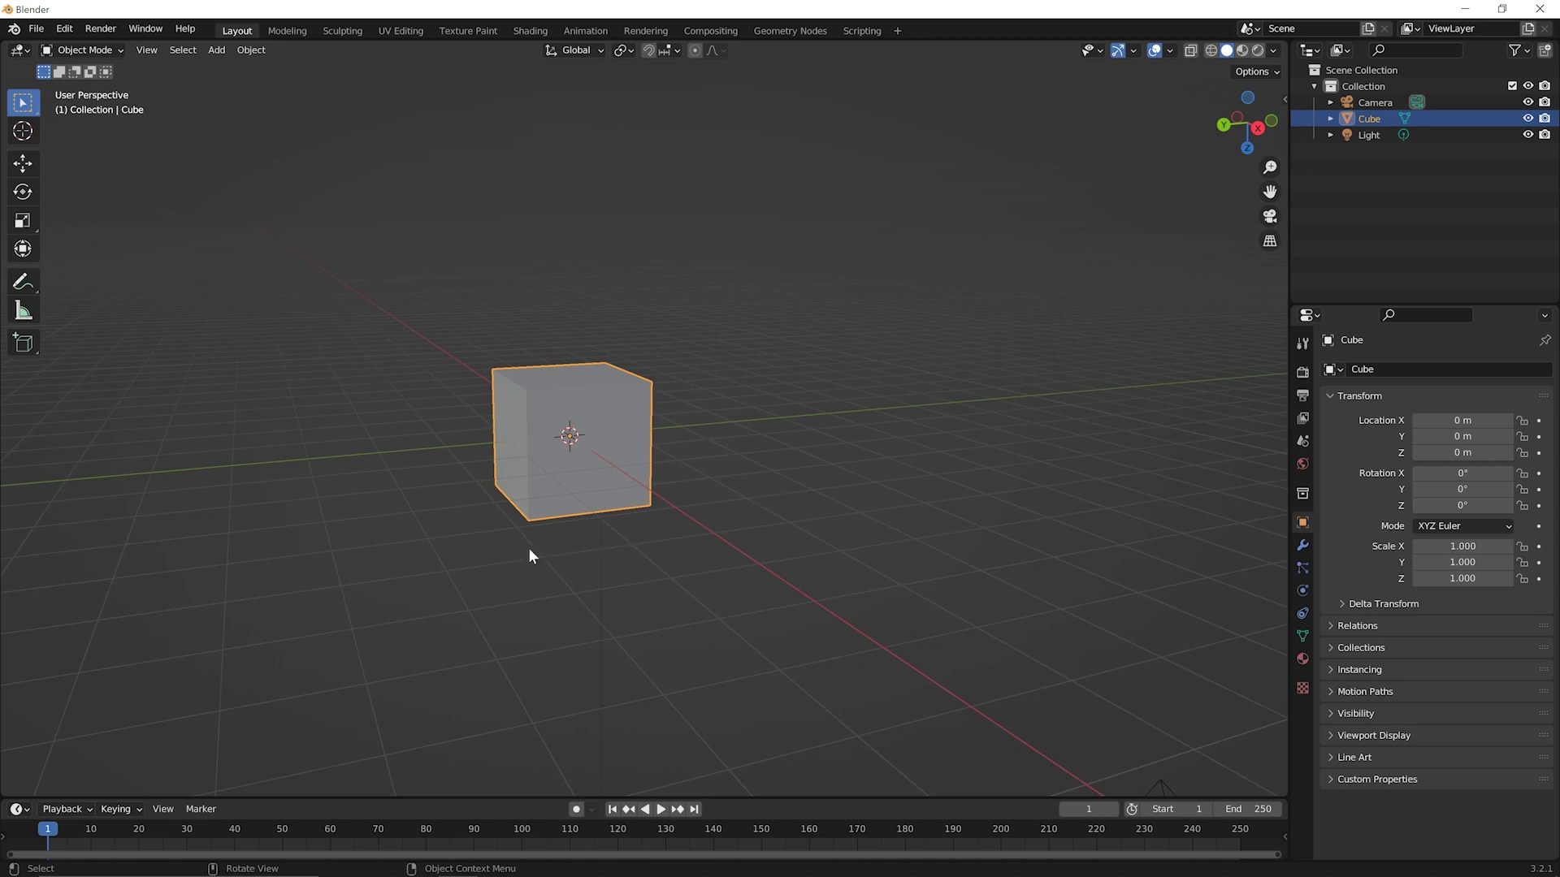
middle_drag(529, 555, 671, 519)
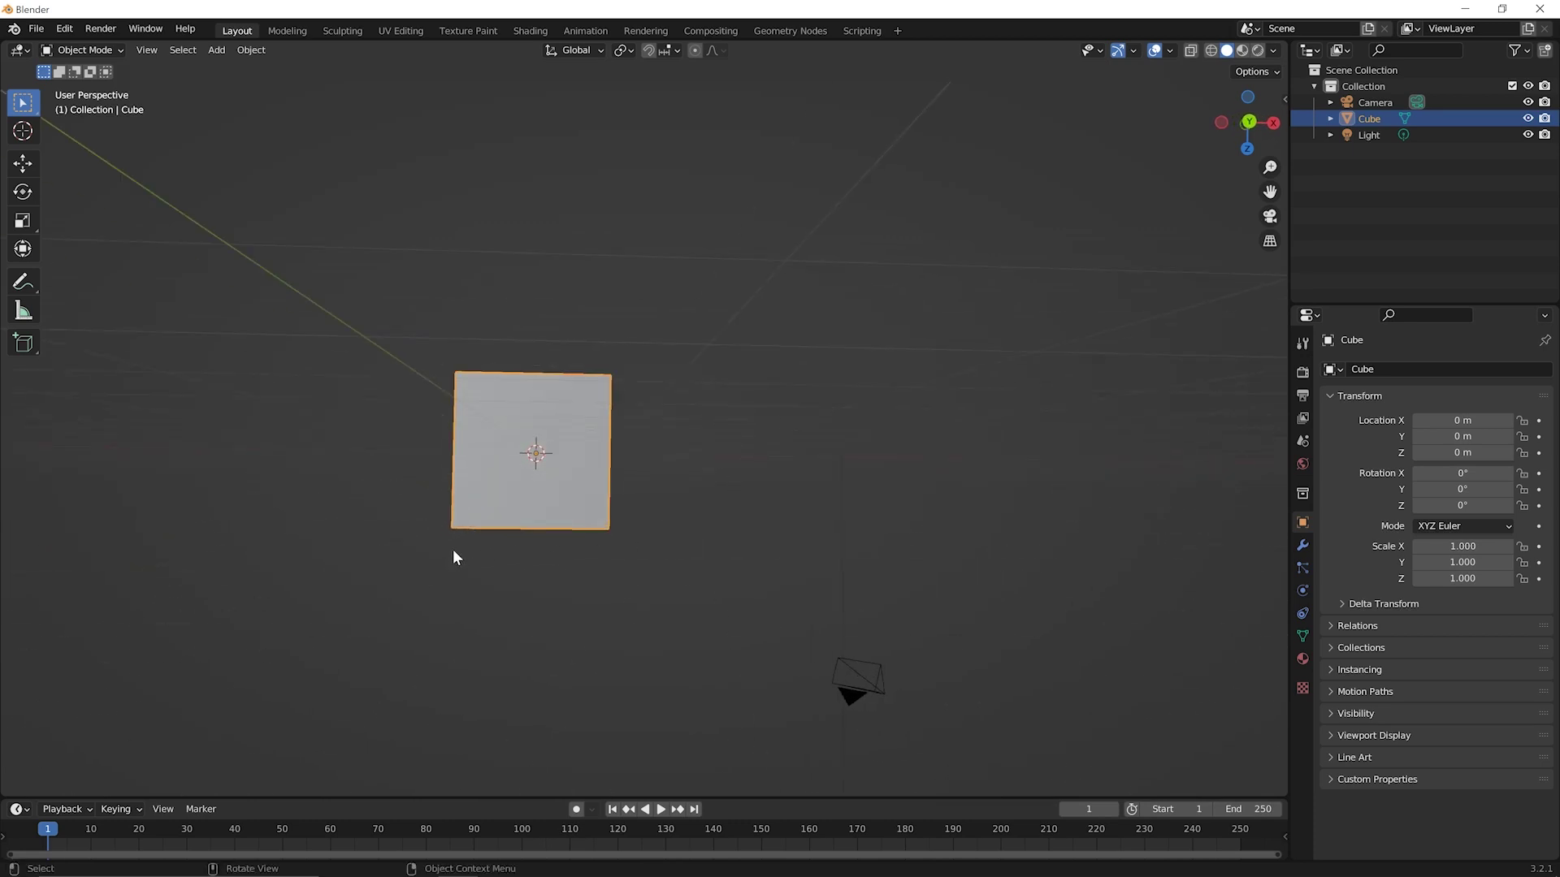
- Orbit beneath the cube and zoom in and out to examine its underside and two adjacent sides up close
middle_drag(453, 551, 545, 497)
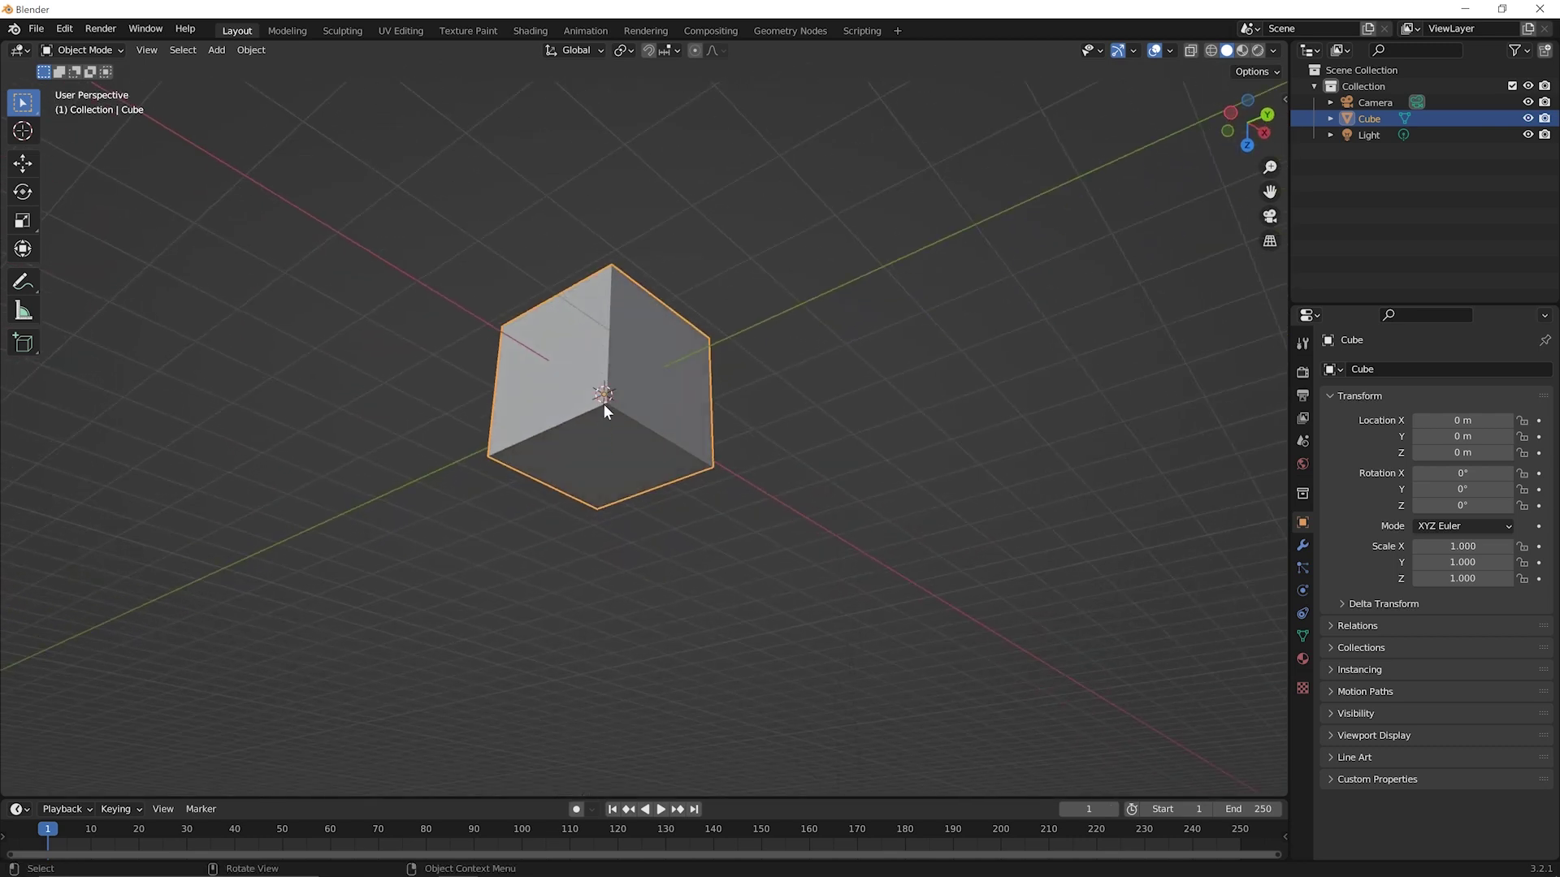
scroll(607, 400, up, 7)
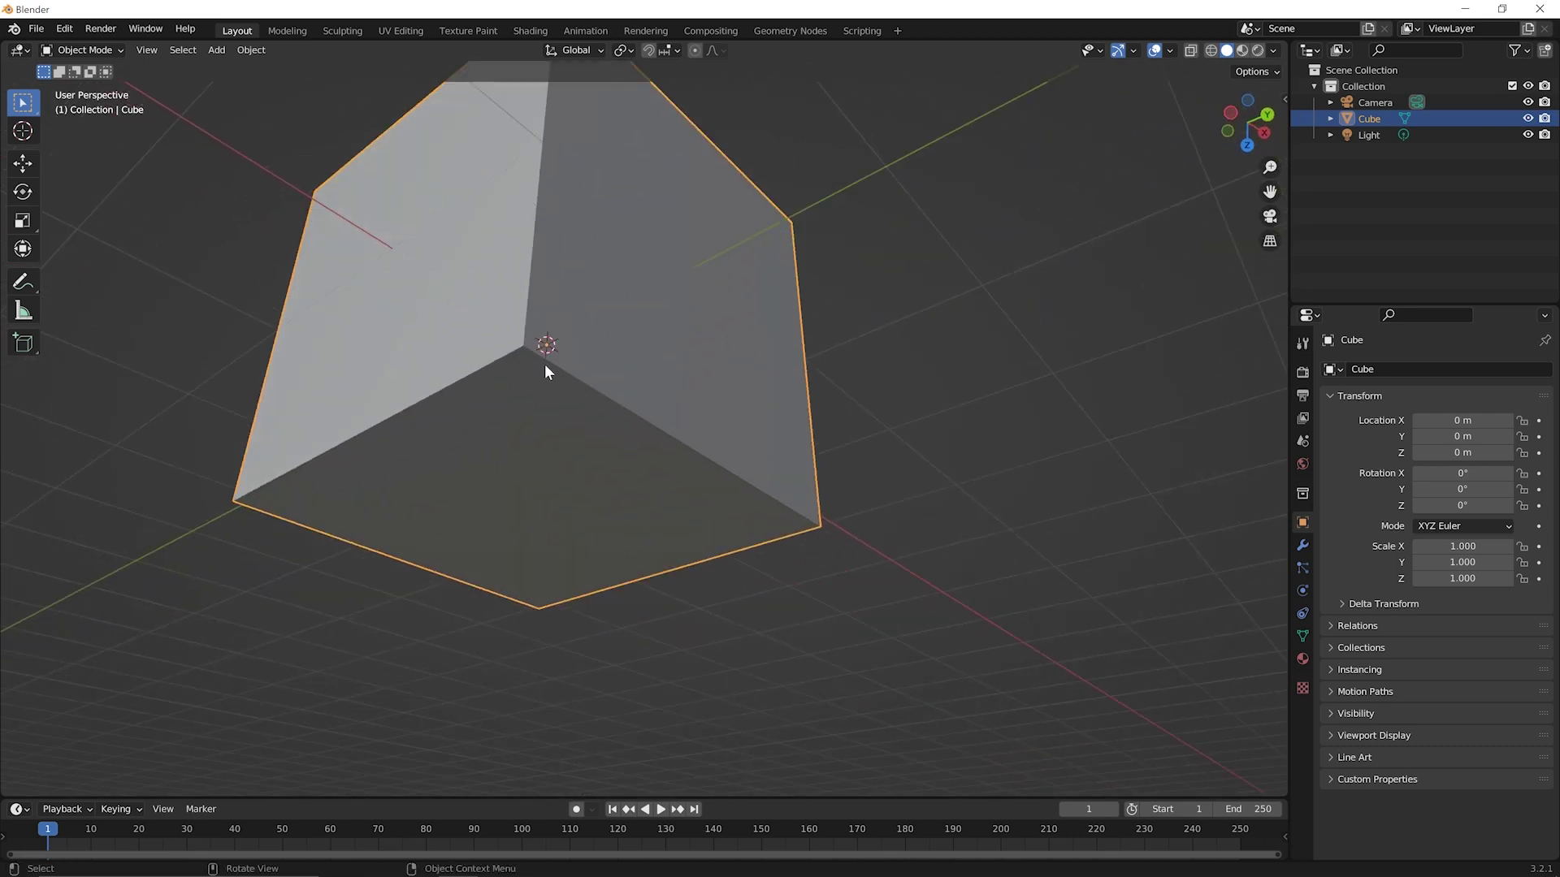
mouse_move(551, 374)
middle_down()
mouse_move(567, 392)
mouse_move(555, 383)
middle_up()
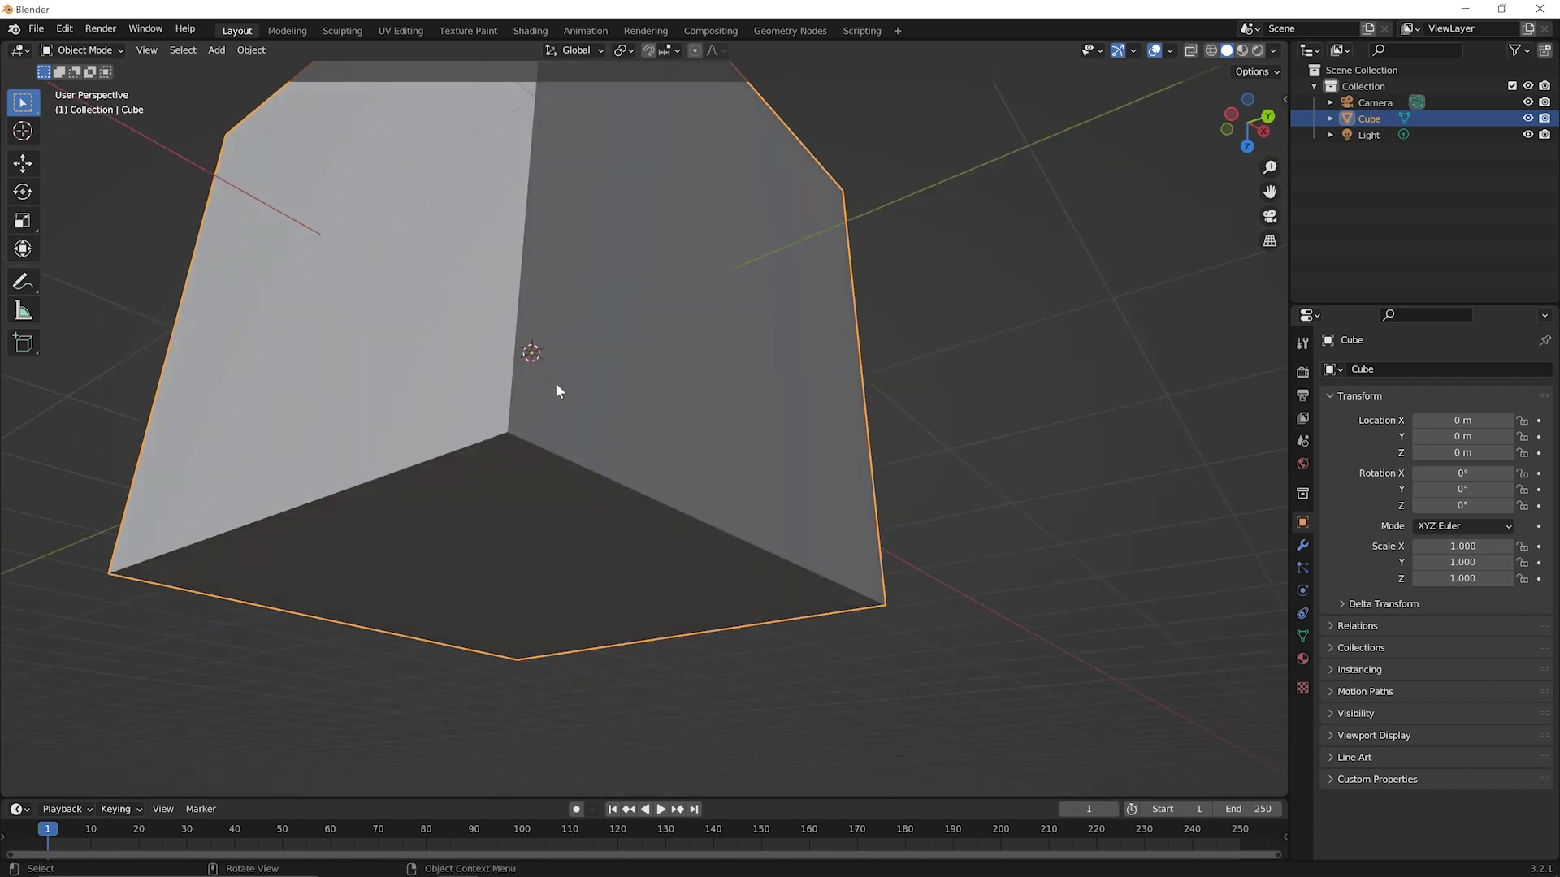
scroll(555, 382, up, 2)
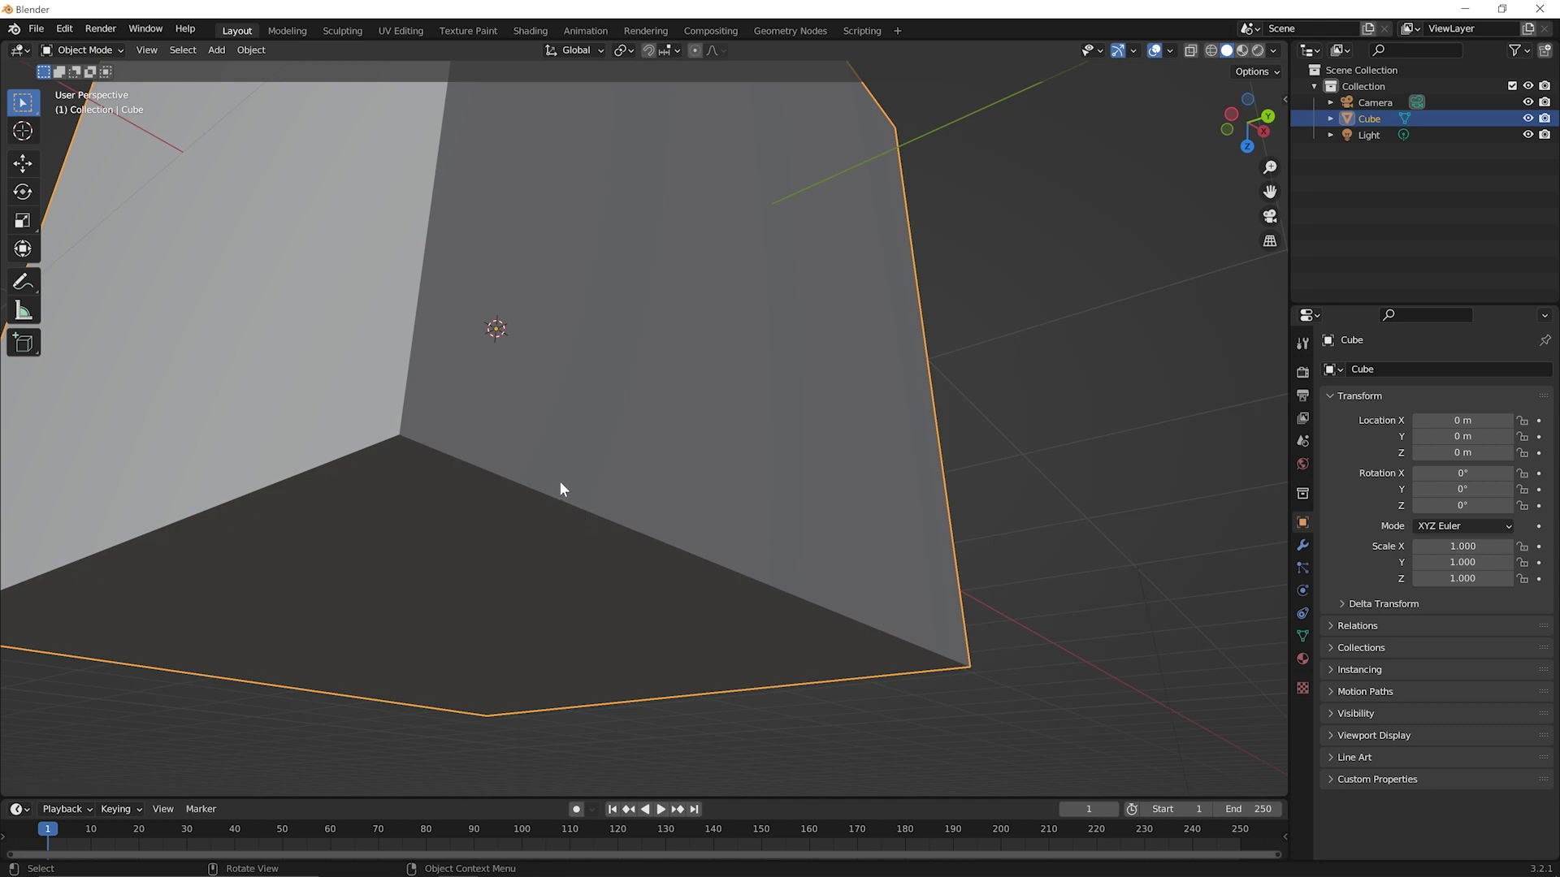
scroll(572, 448, down, 6)
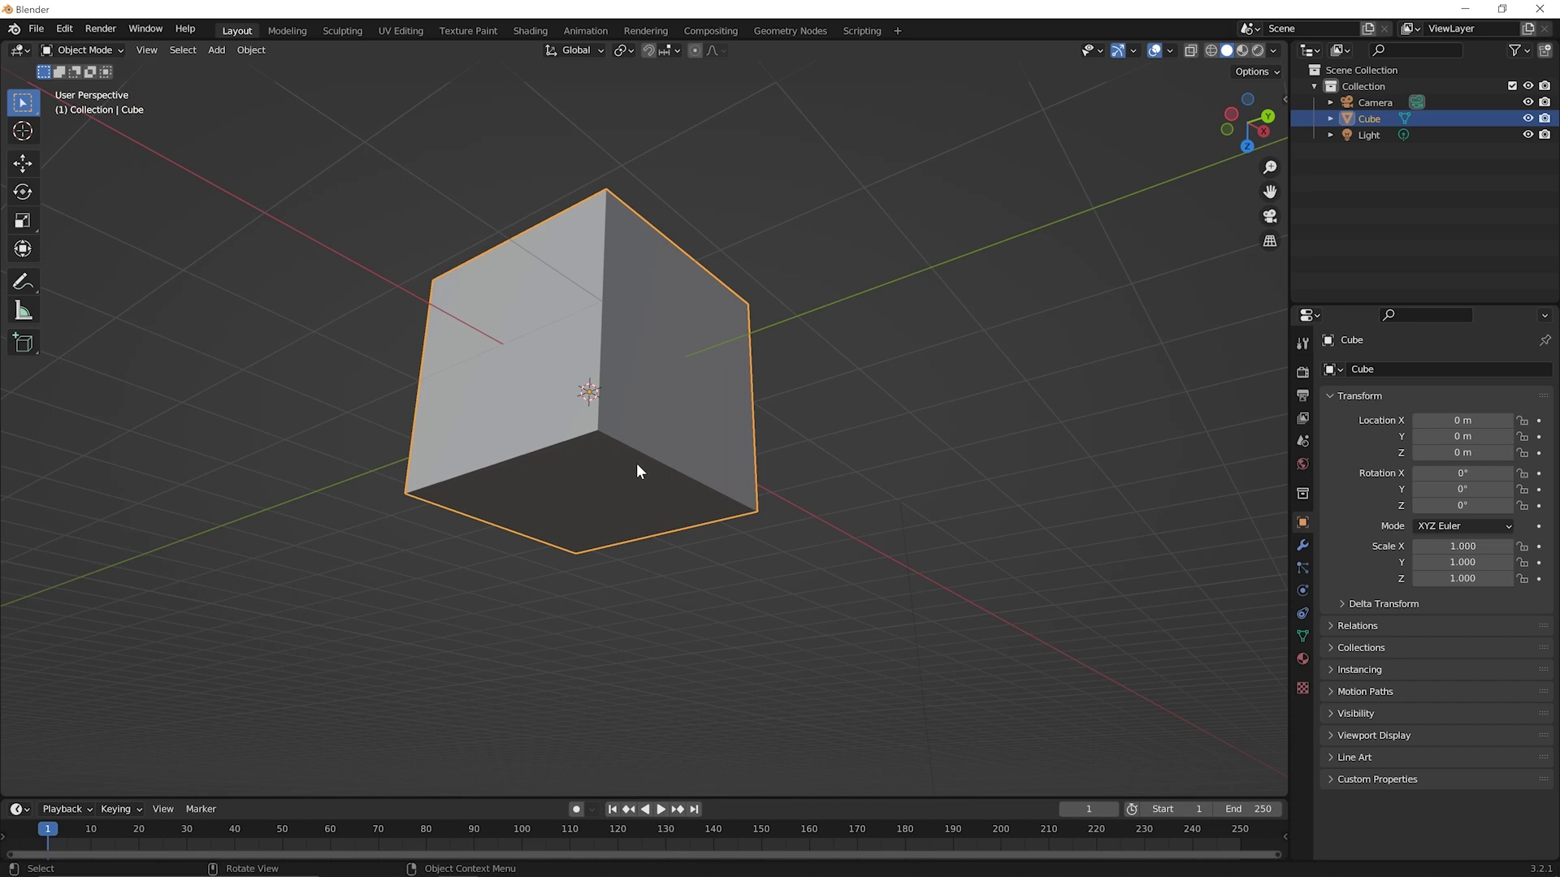
- Pan the view away from the cube and back to it, and orbit above it to examine its top face
shift+middle_drag(637, 463, 100, 387)
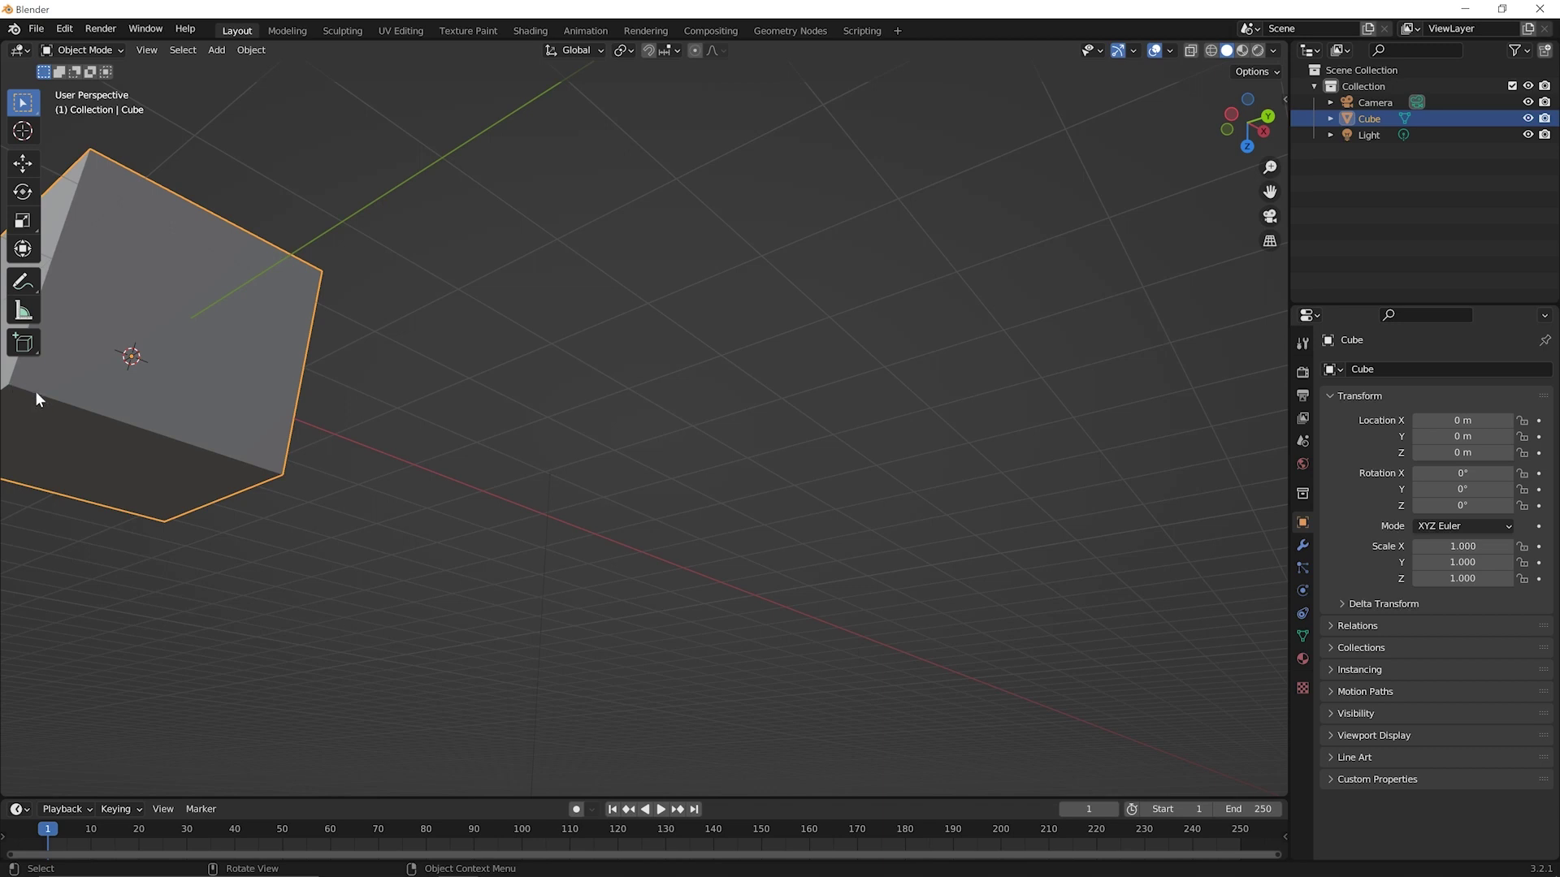
shift+middle_drag(86, 424, 421, 480)
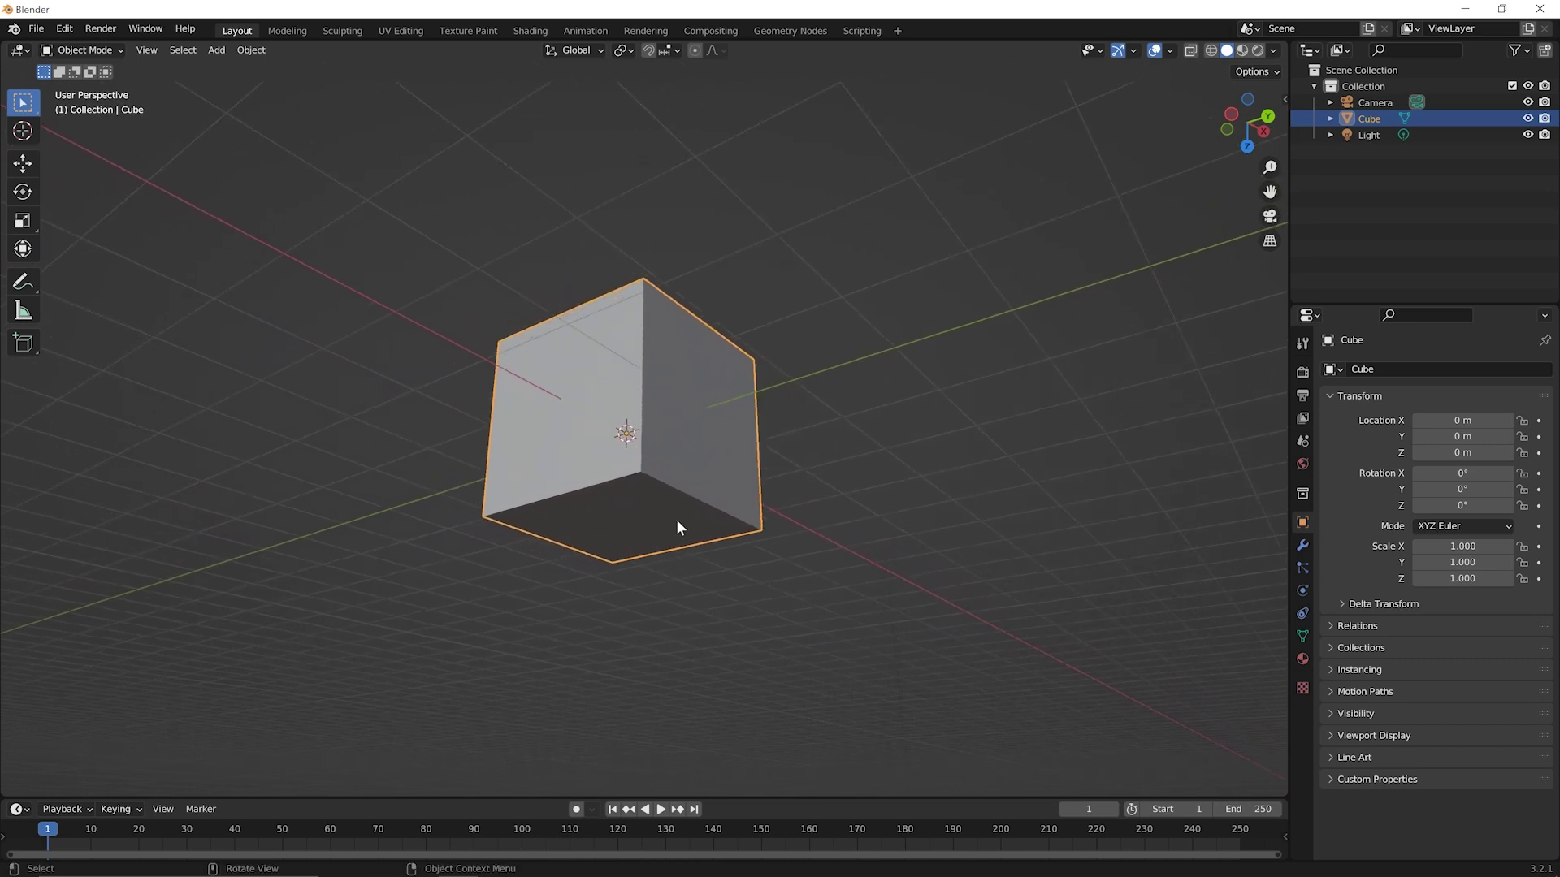
middle_drag(648, 469, 612, 540)
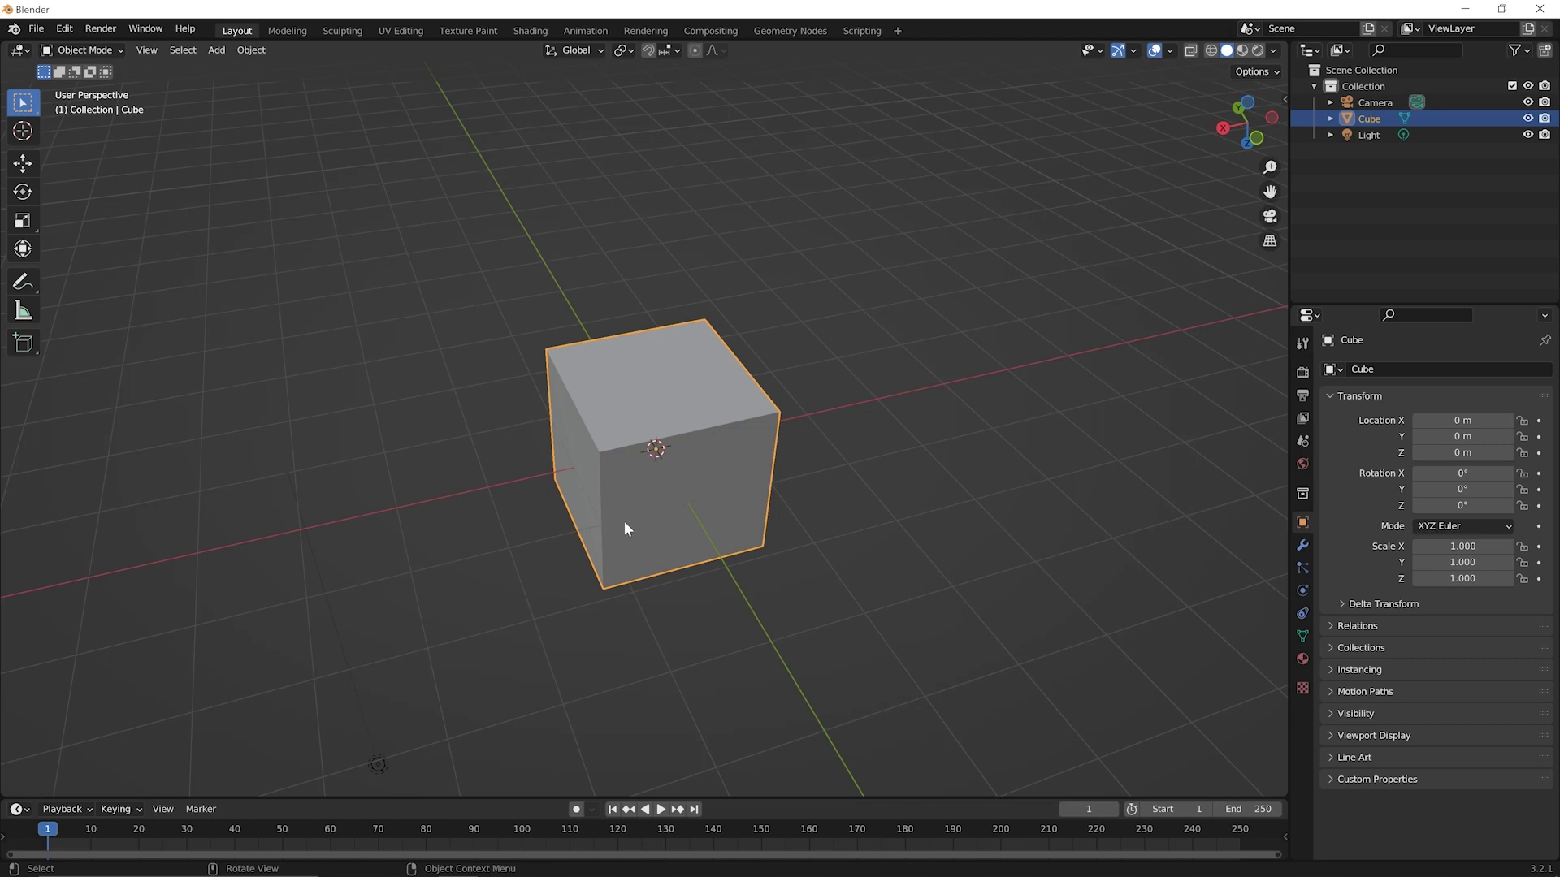
- Orbit around the cube from above while zooming in and out, moving in extremely close to it
scroll(623, 532, up, 3)
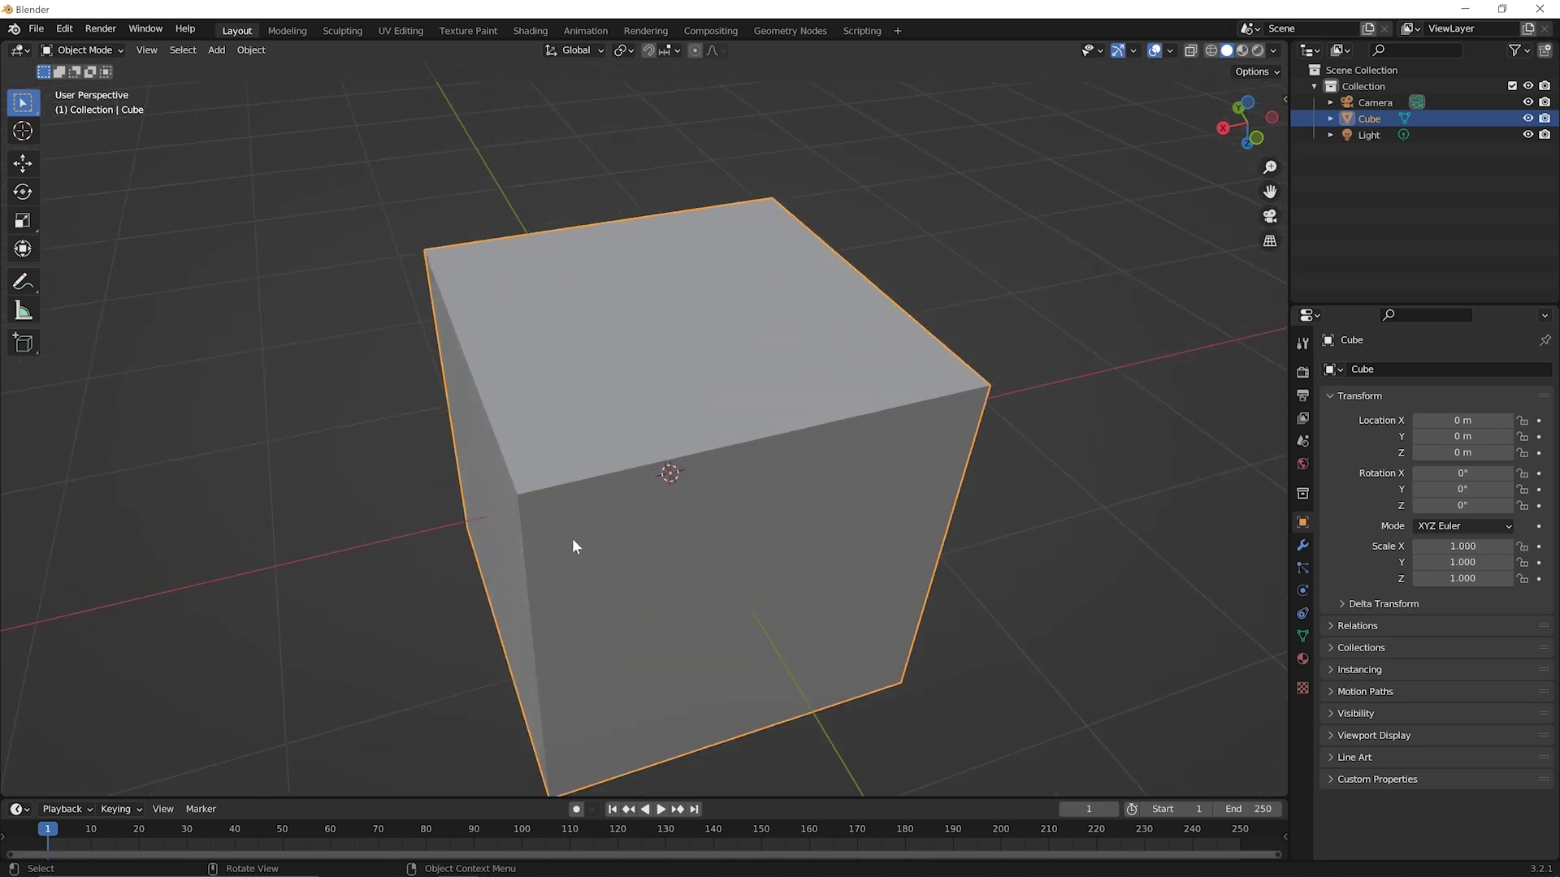
middle_drag(574, 540, 634, 582)
scroll(571, 543, up, 3)
scroll(569, 543, down, 3)
middle_drag(599, 484, 701, 595)
scroll(594, 497, up, 5)
middle_drag(592, 539, 577, 369)
scroll(578, 369, up, 4)
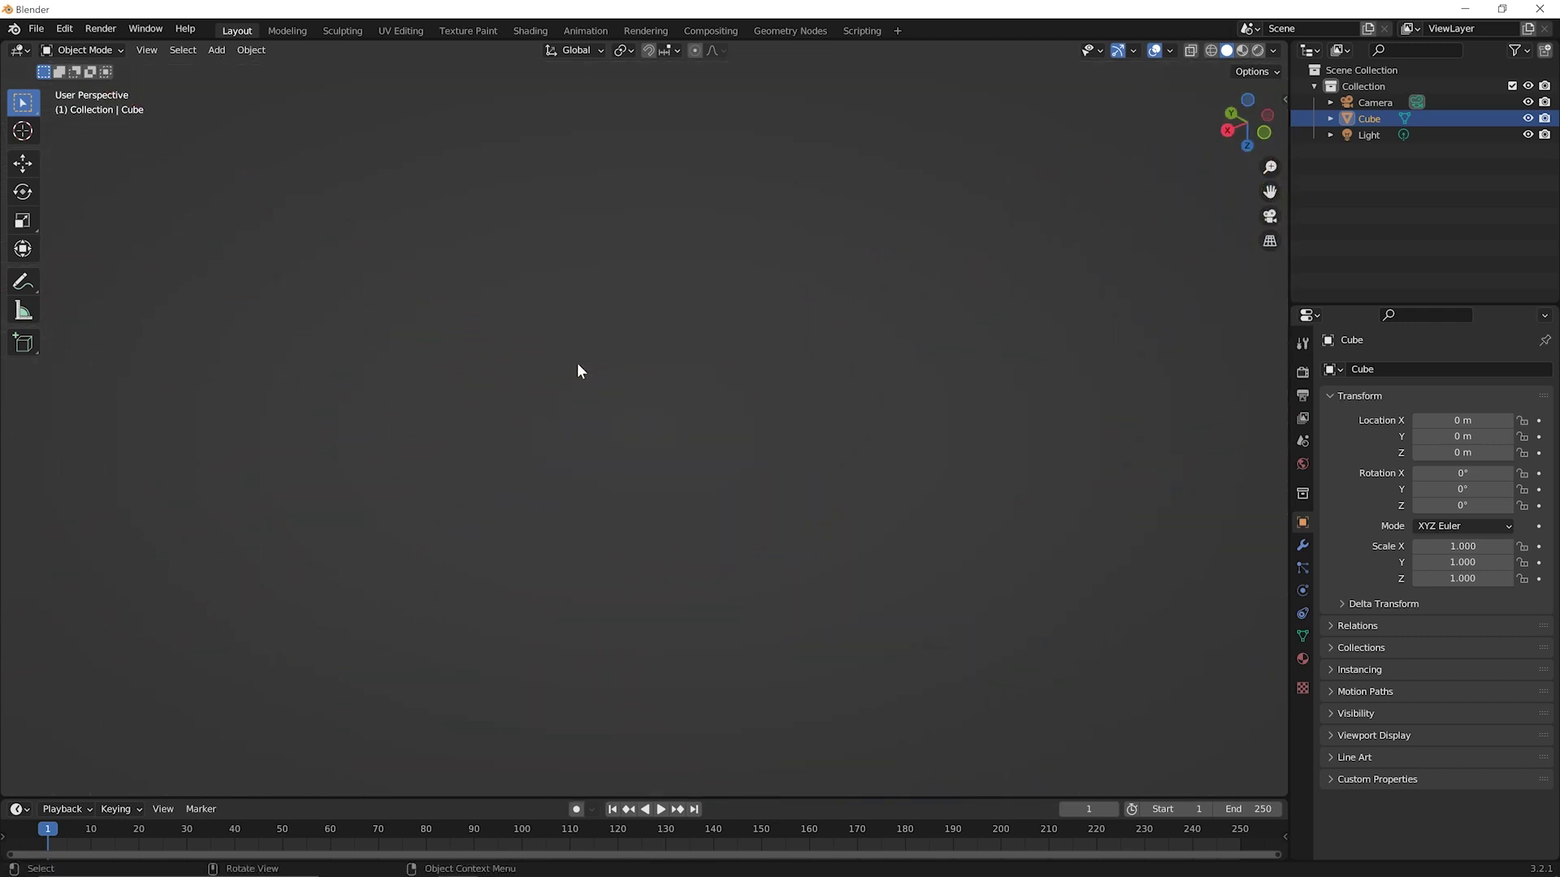
- Zoom far out and pan away from the cube, and frame all objects in the viewport
scroll(578, 368, down, 4)
middle_drag(626, 418, 913, 634)
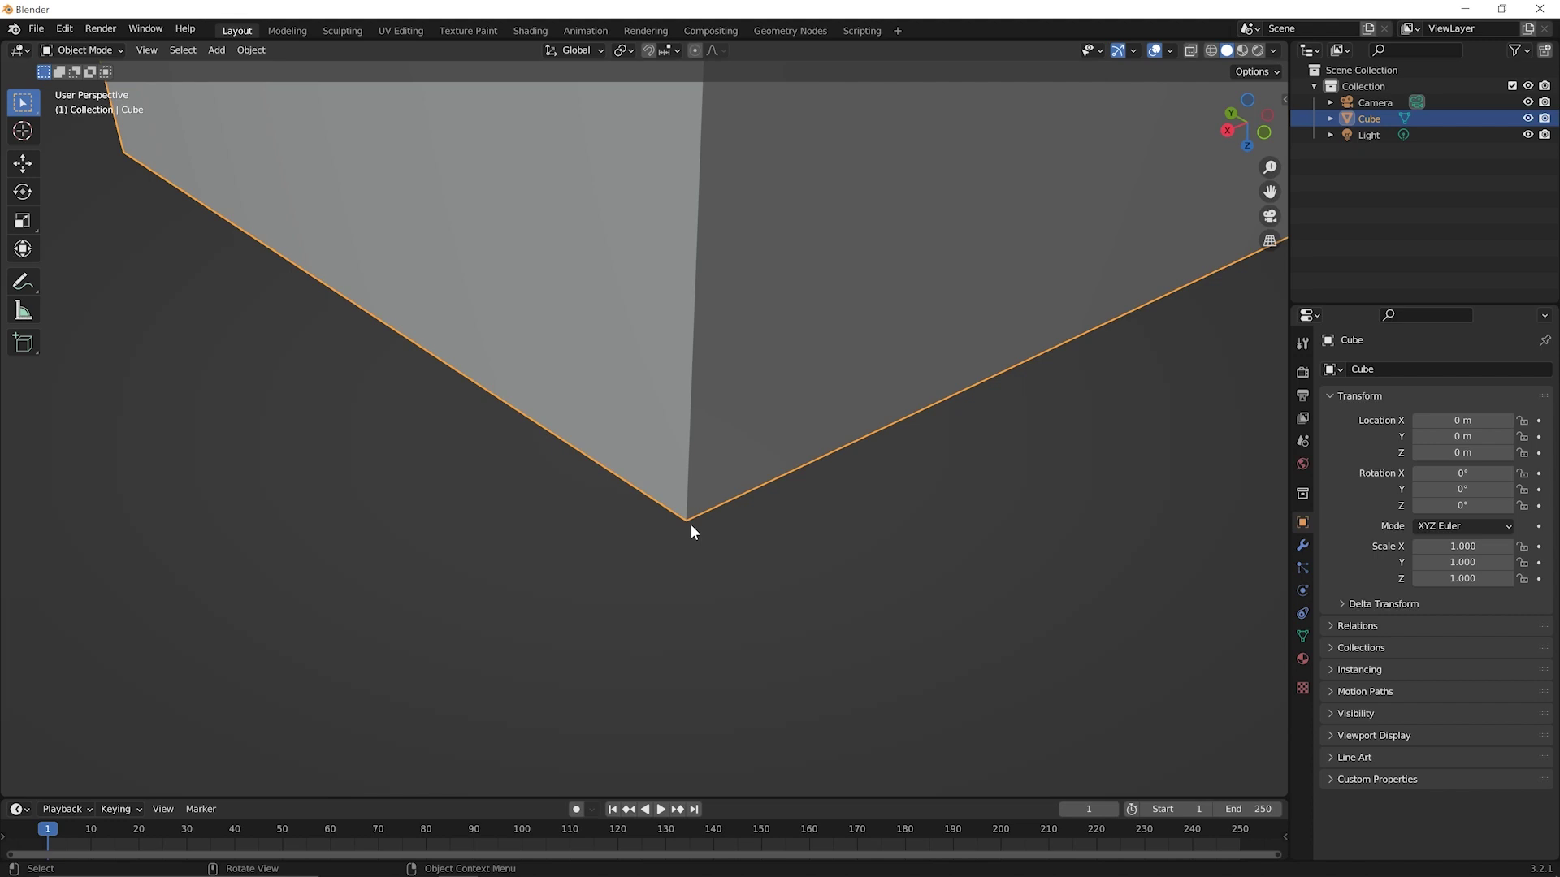
scroll(699, 524, down, 15)
shift+middle_drag(739, 460, 217, 847)
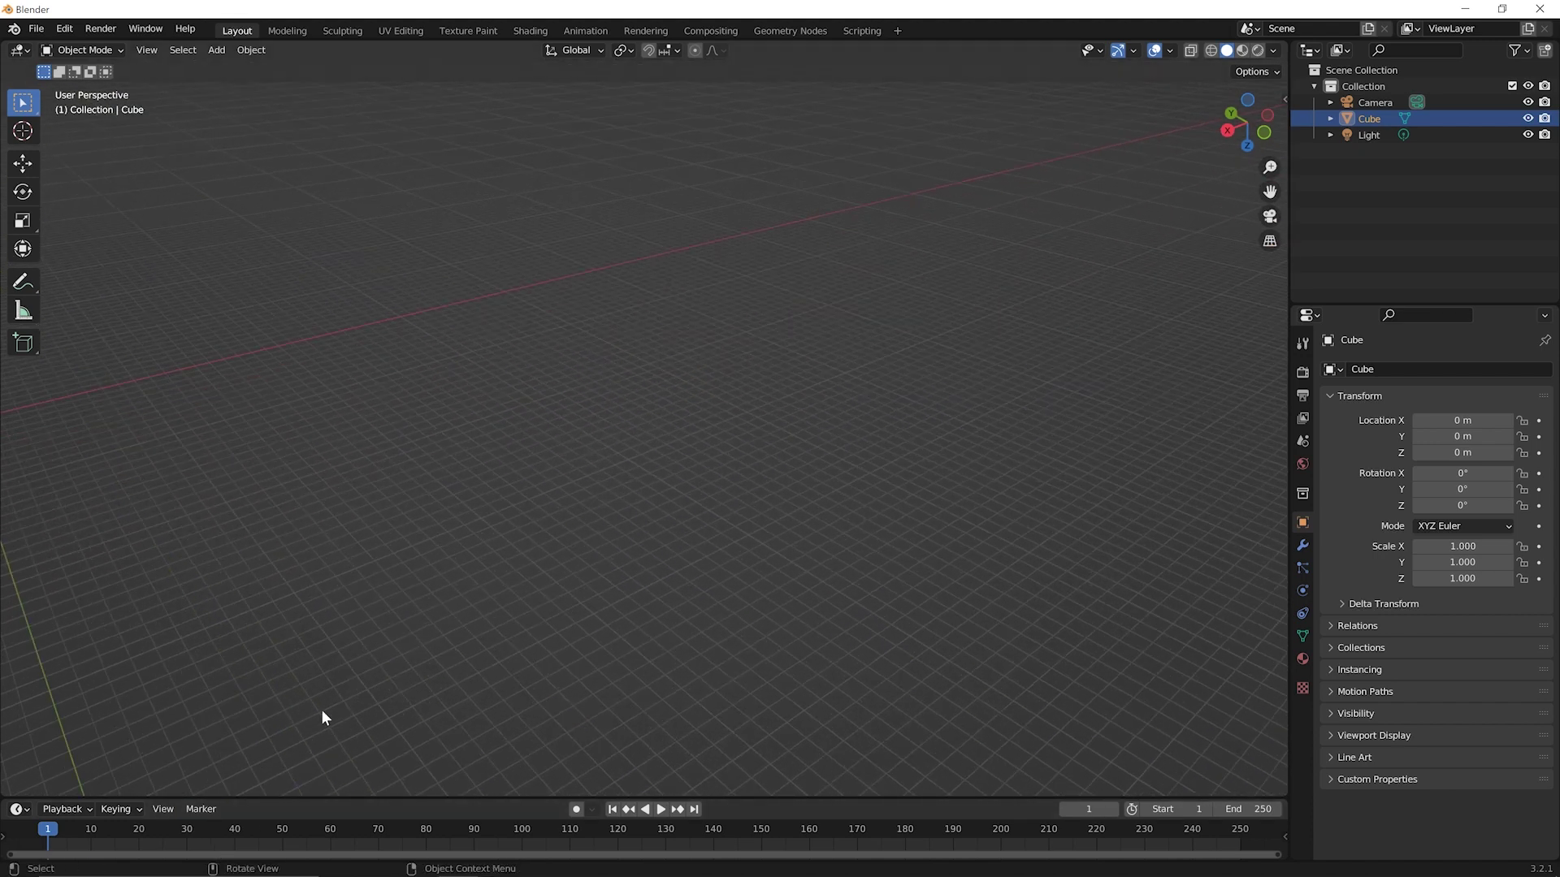
key(Home)
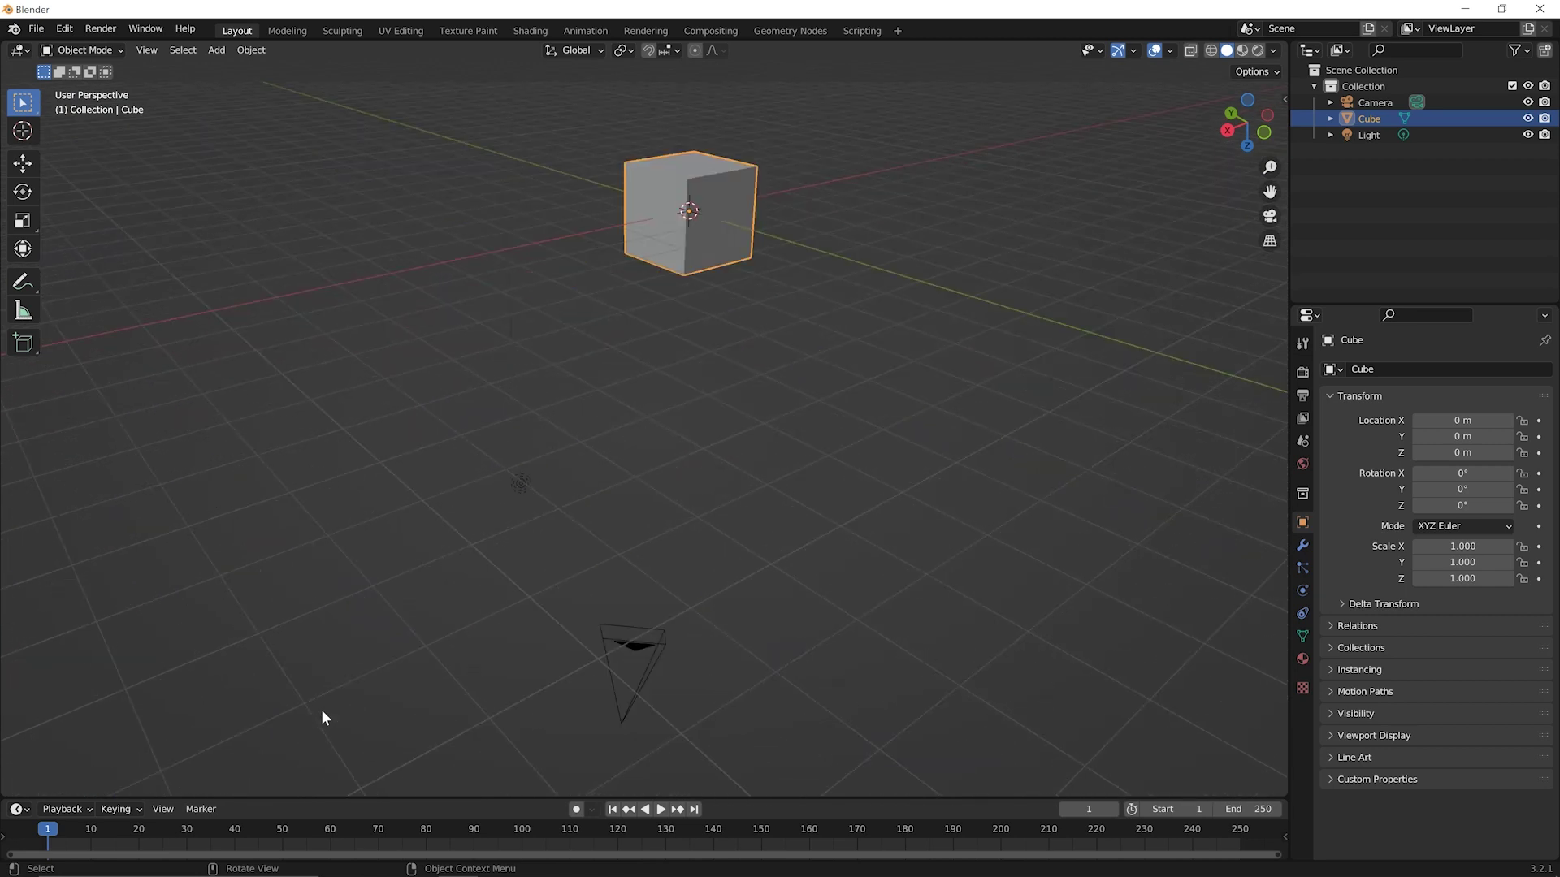